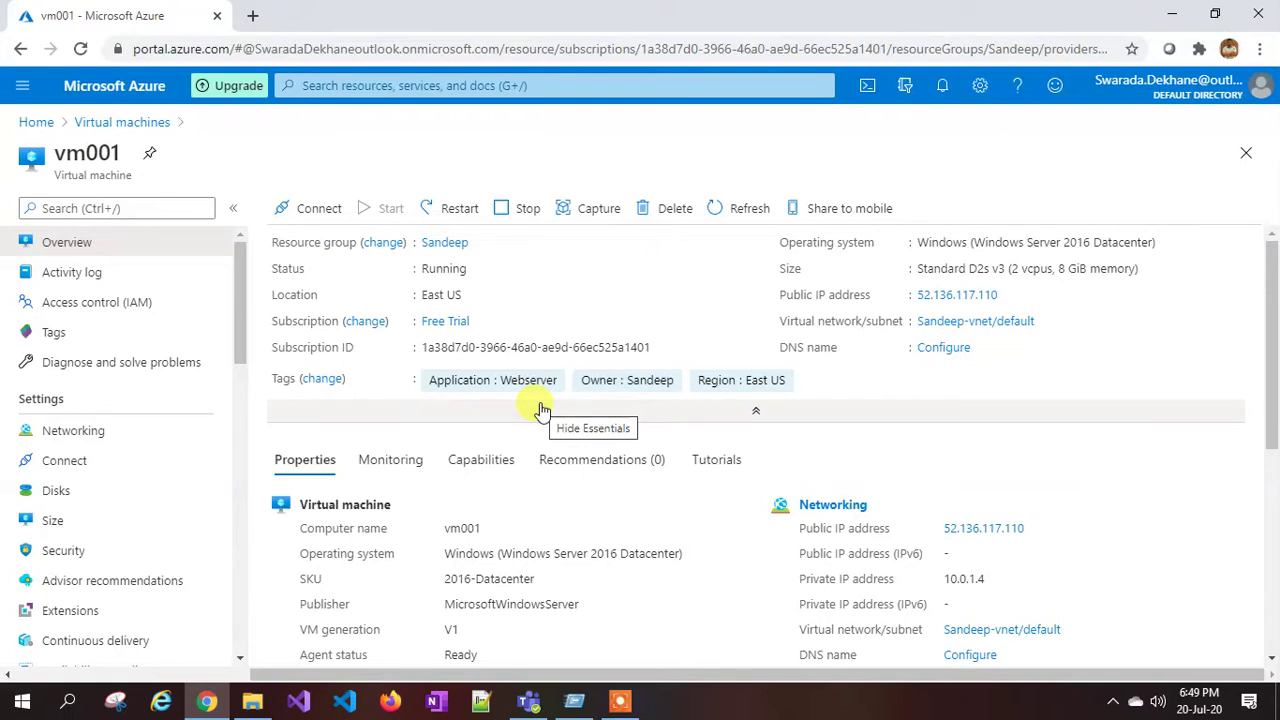
Step: Add a data disk entry to vm001's disks with LUN 0 and start creating a new managed disk for it
click(84, 497)
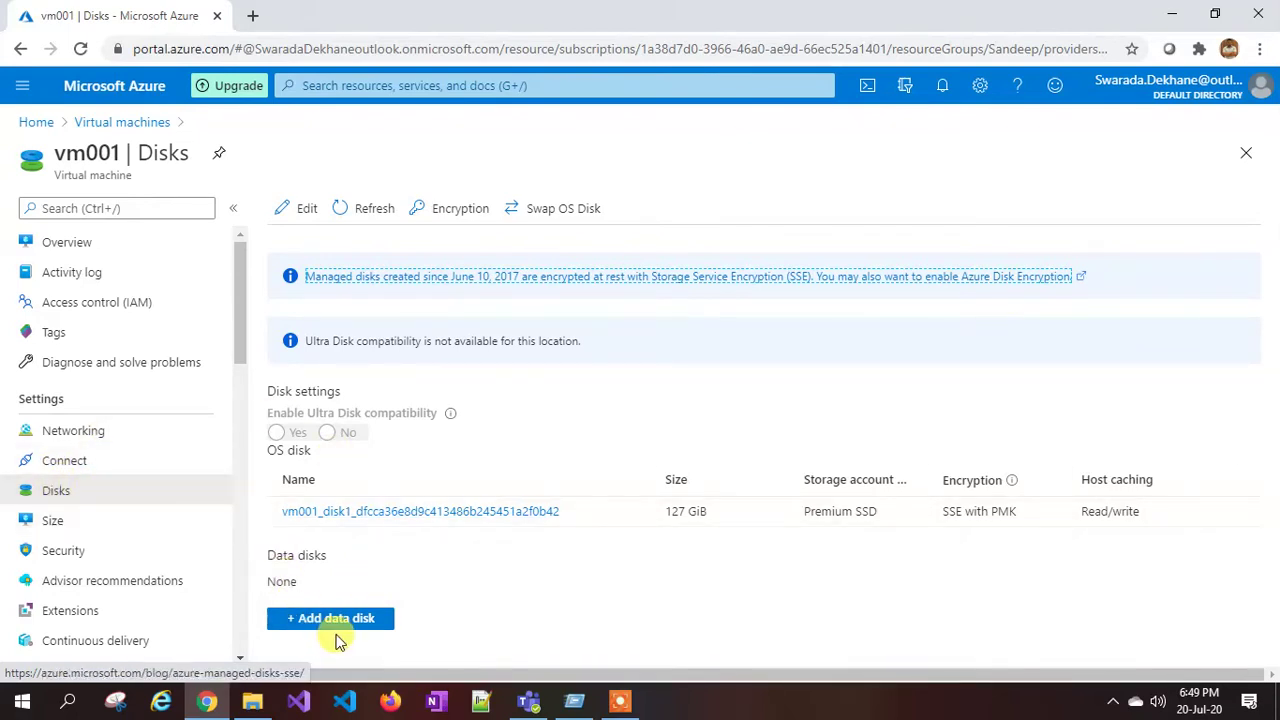
click(337, 618)
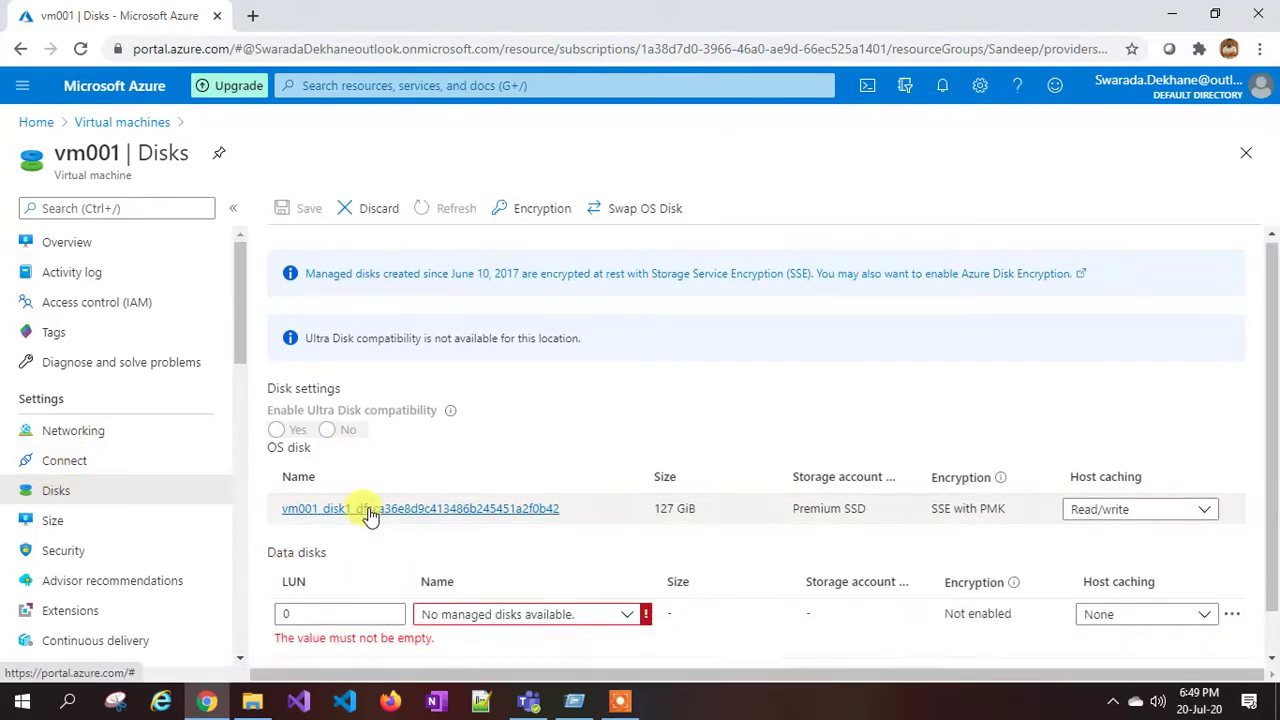
scroll(340, 540, down, 1)
click(314, 571)
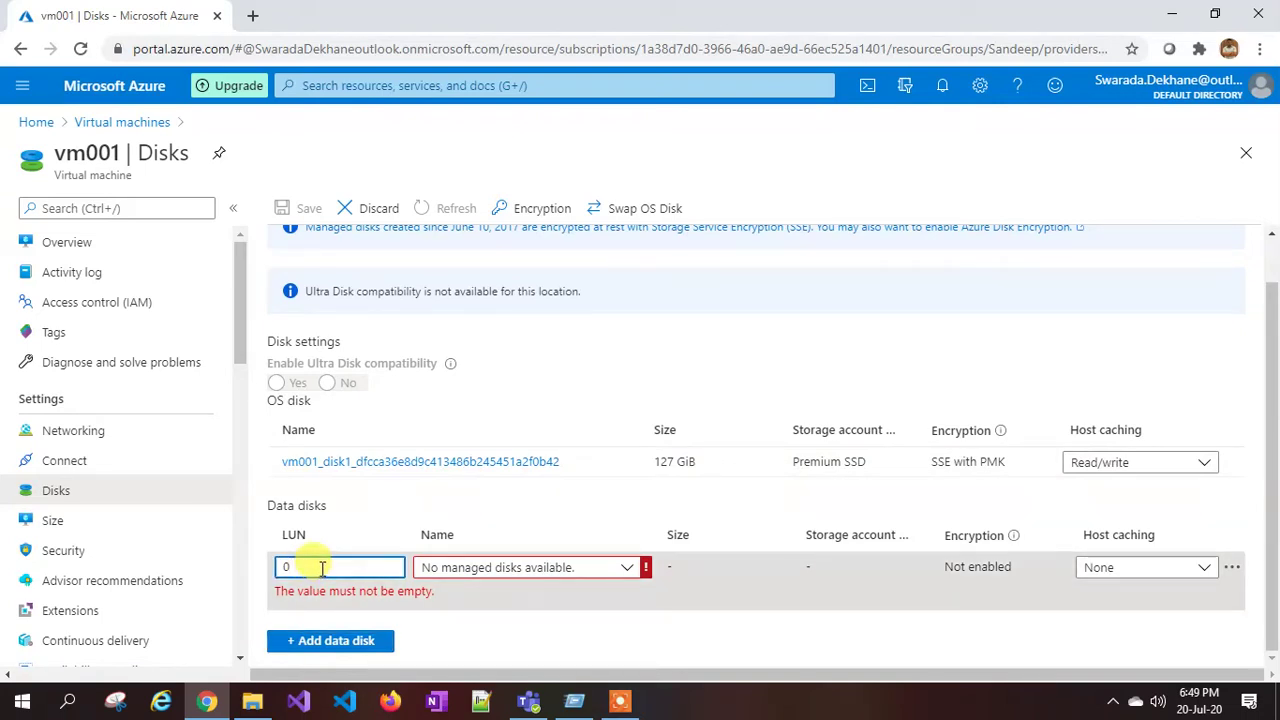
double_click(330, 566)
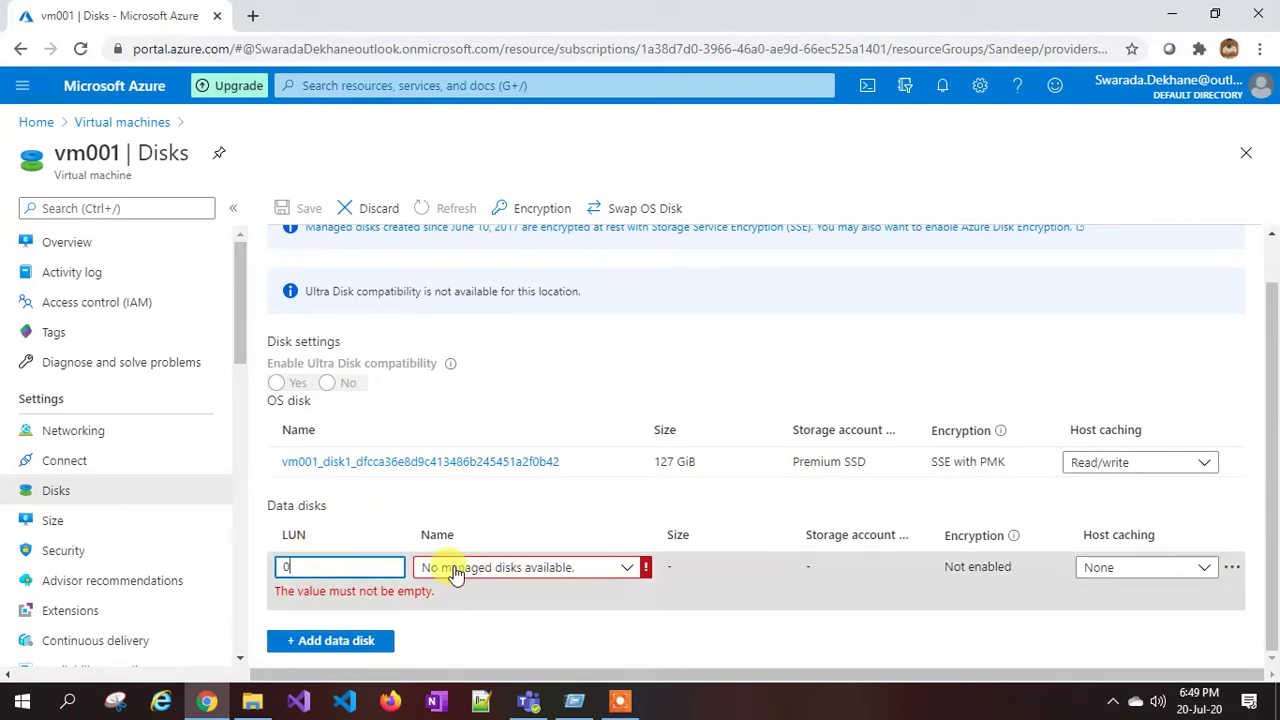
click(511, 568)
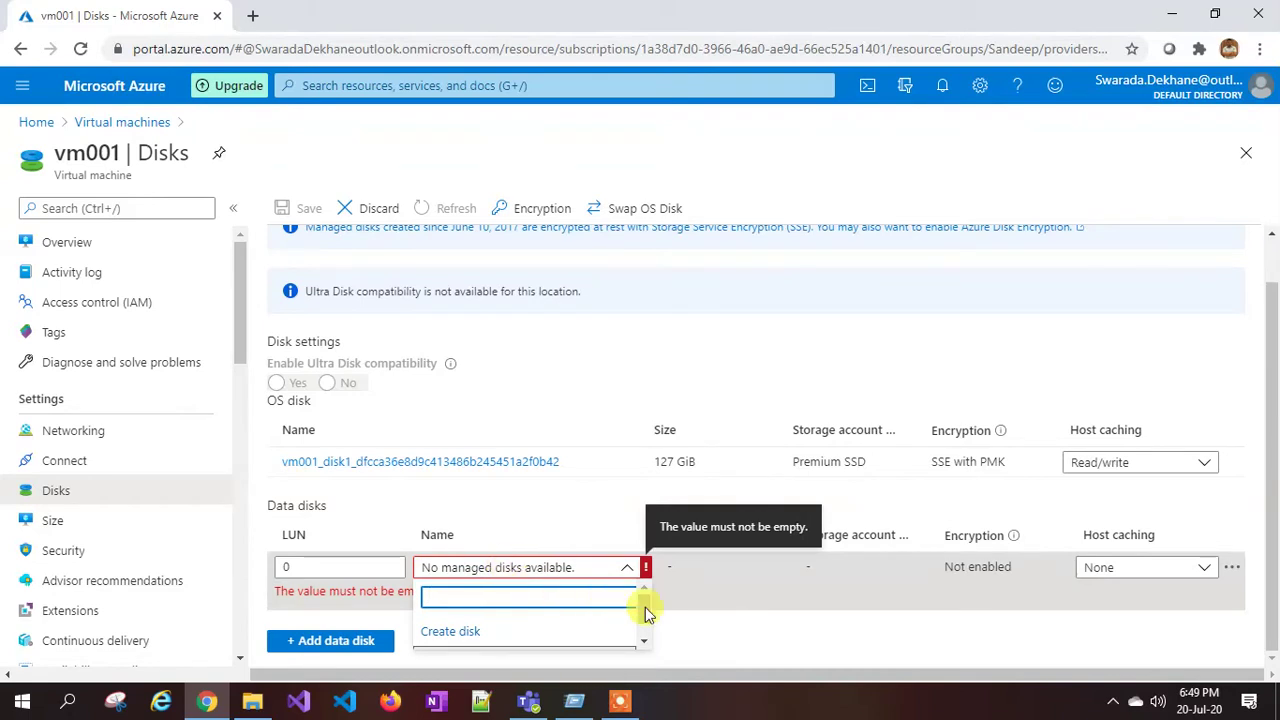
mouse_move(645, 615)
mouse_down()
mouse_move(643, 634)
mouse_move(645, 612)
mouse_up()
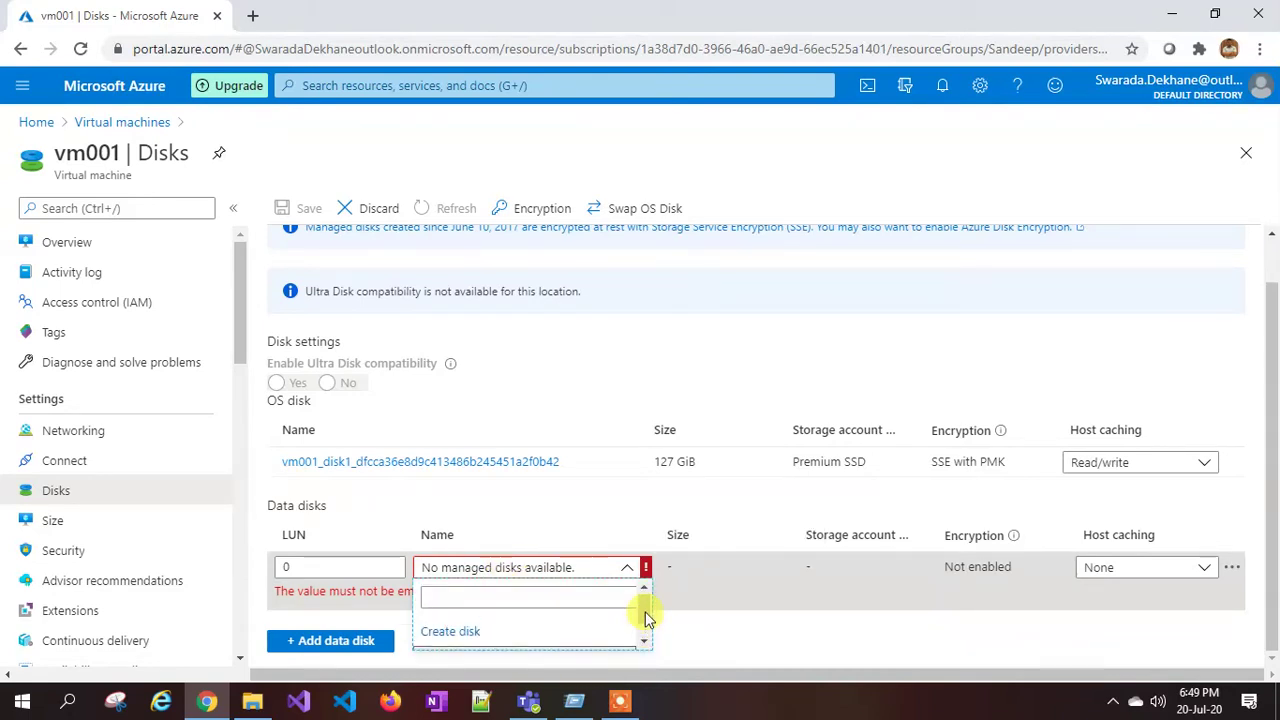
click(447, 633)
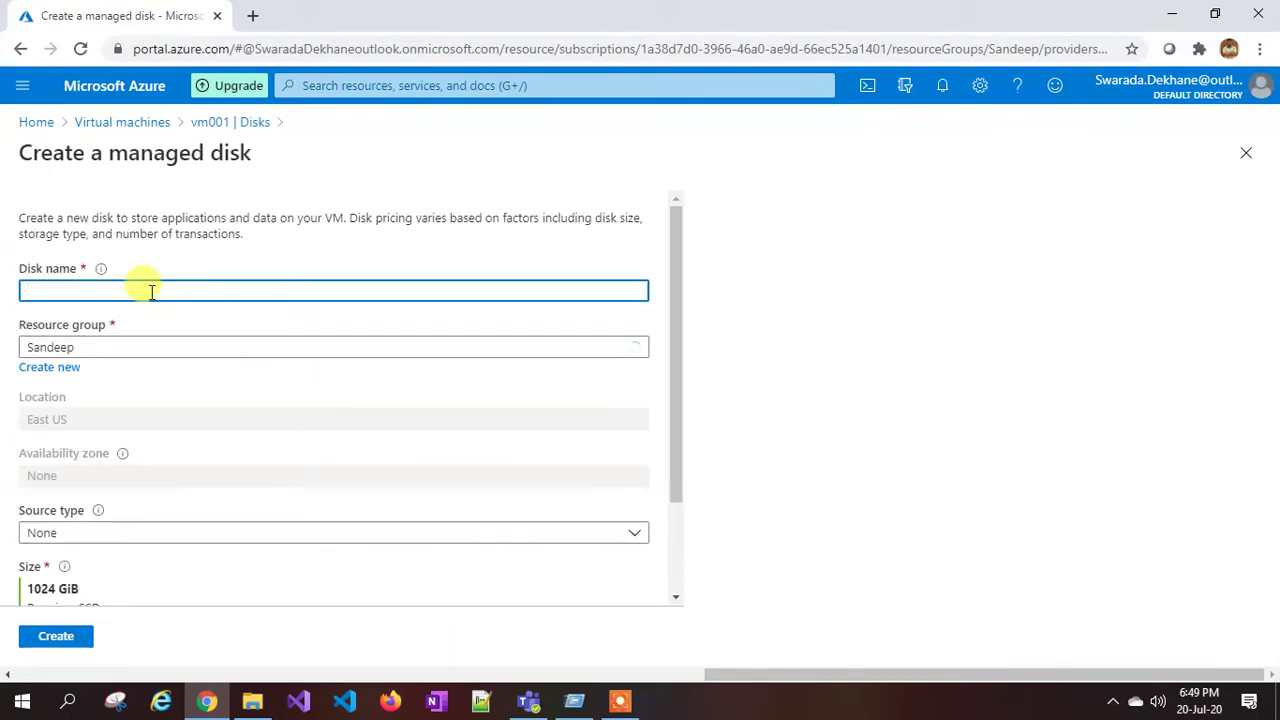
Step: Name the managed disk datadisk_01 and select the virtual machine's own resource group for it
click(120, 285)
text(d)
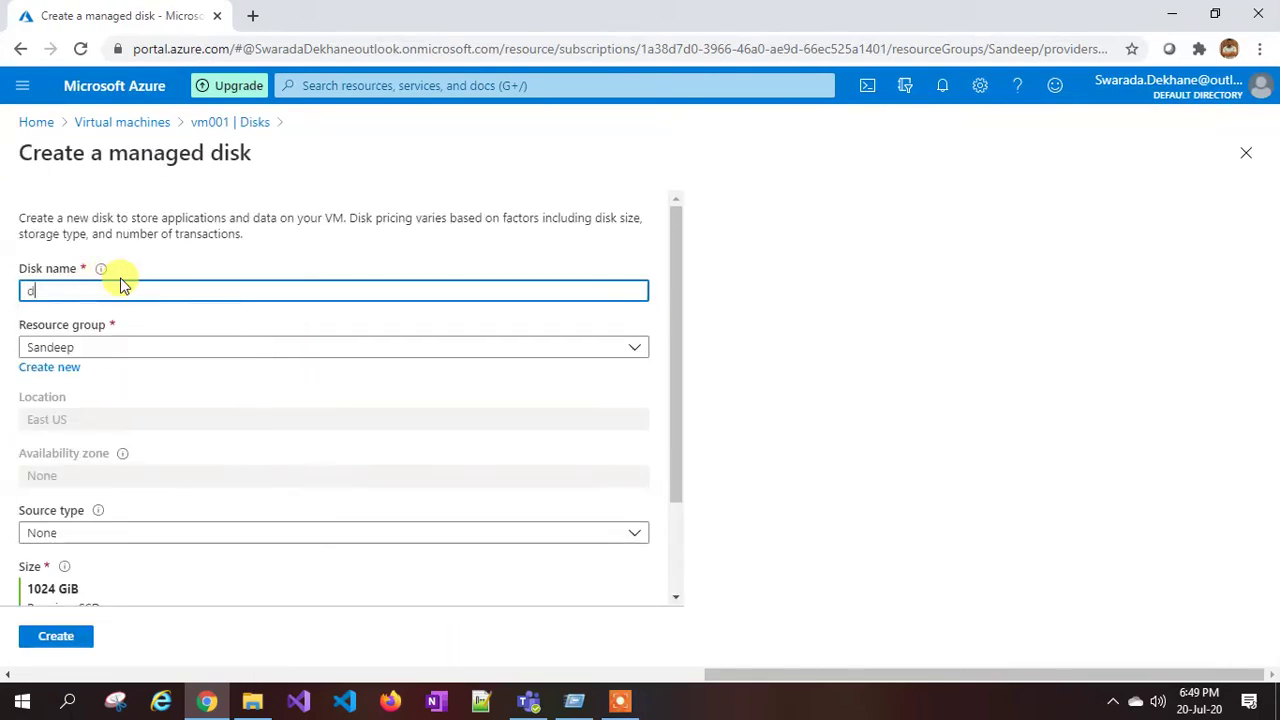
text(ata)
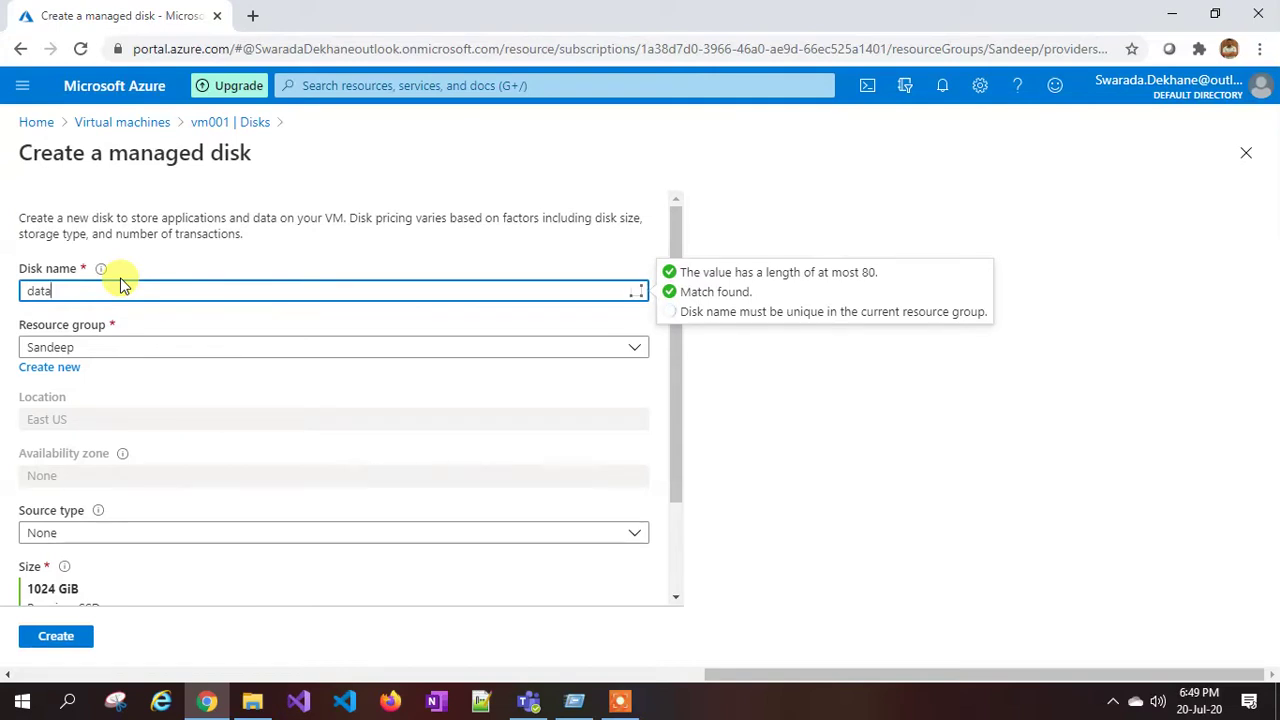
text(disk_01)
click(106, 347)
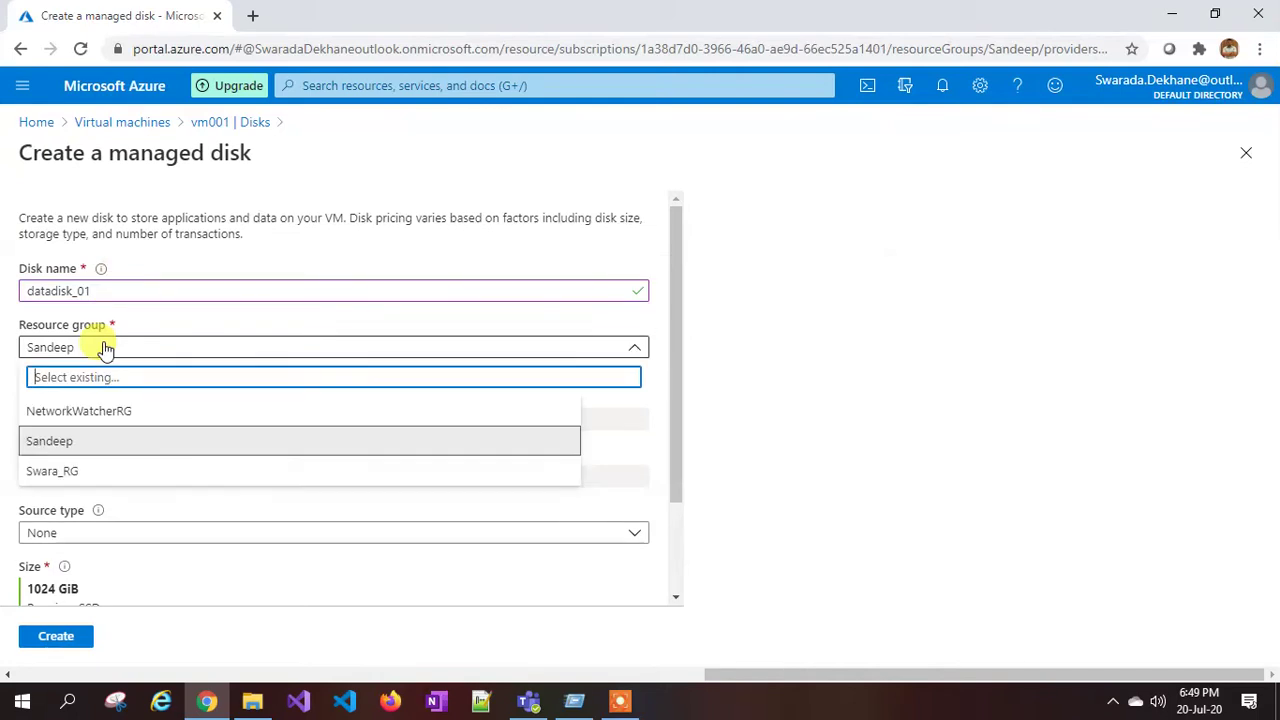
click(71, 443)
Step: Review the source type options for the managed disk and keep the source type as None
scroll(152, 376, down, 1)
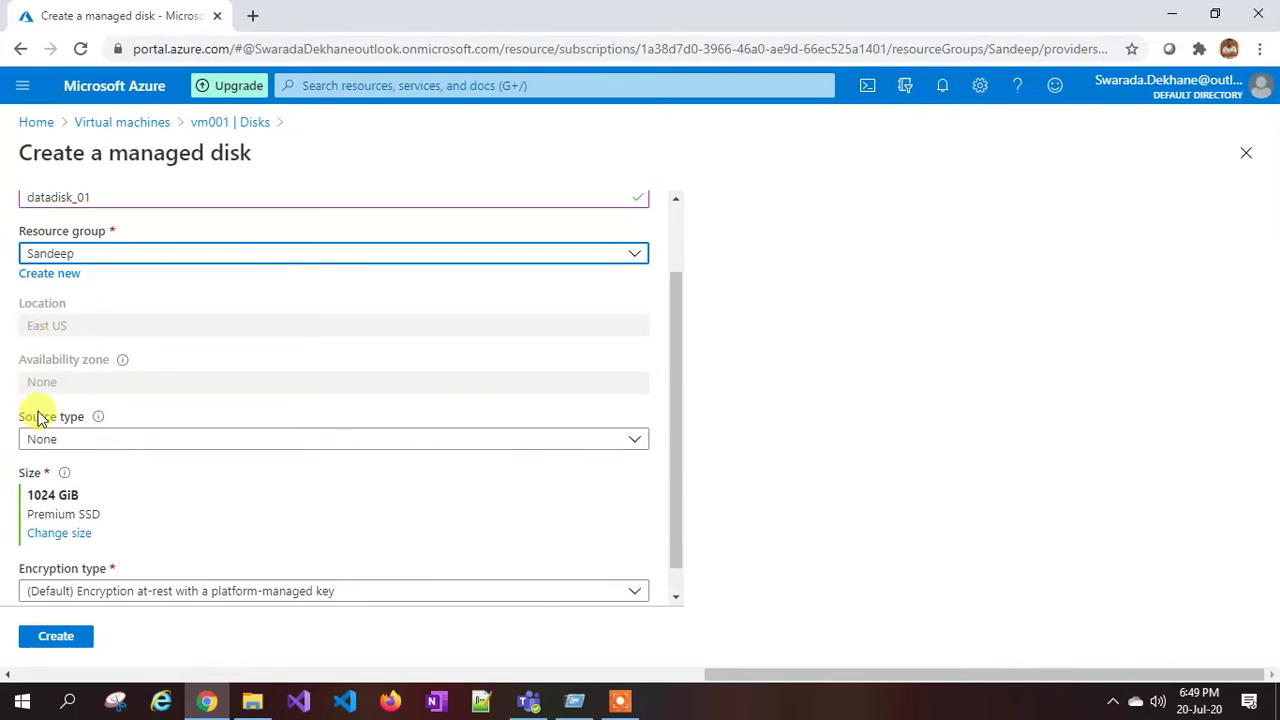
click(117, 447)
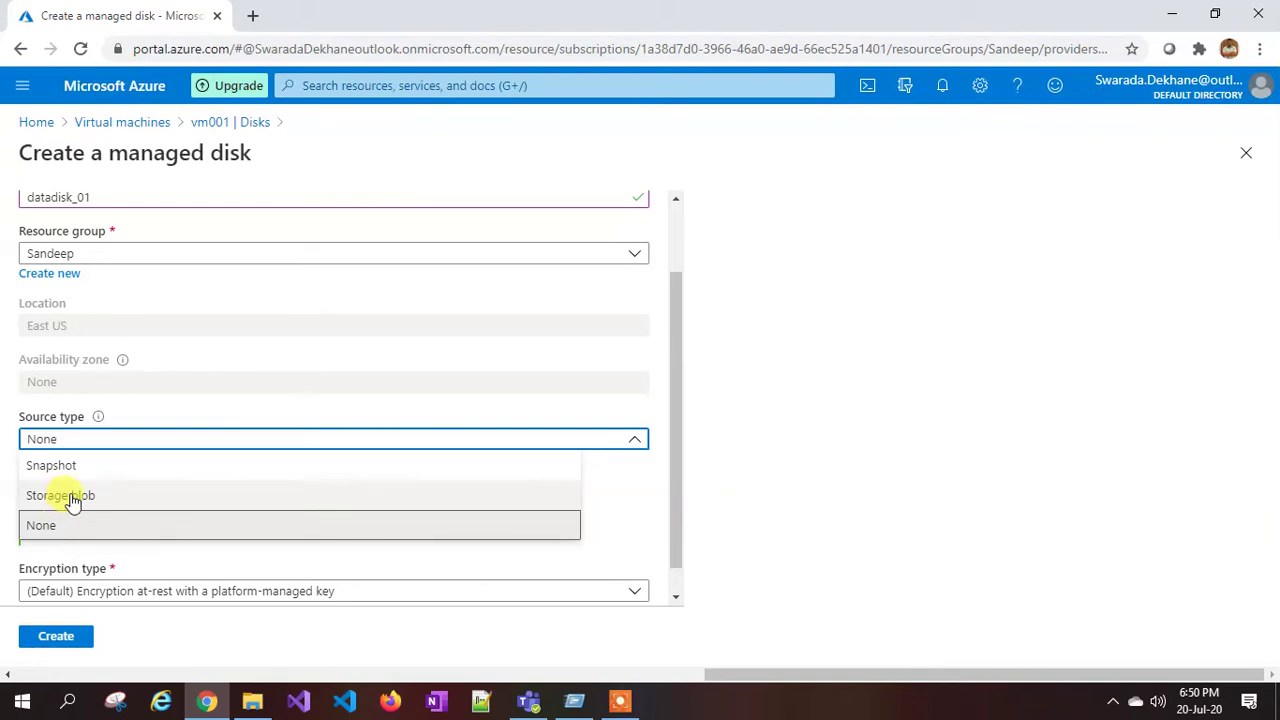
click(60, 441)
scroll(110, 440, down, 1)
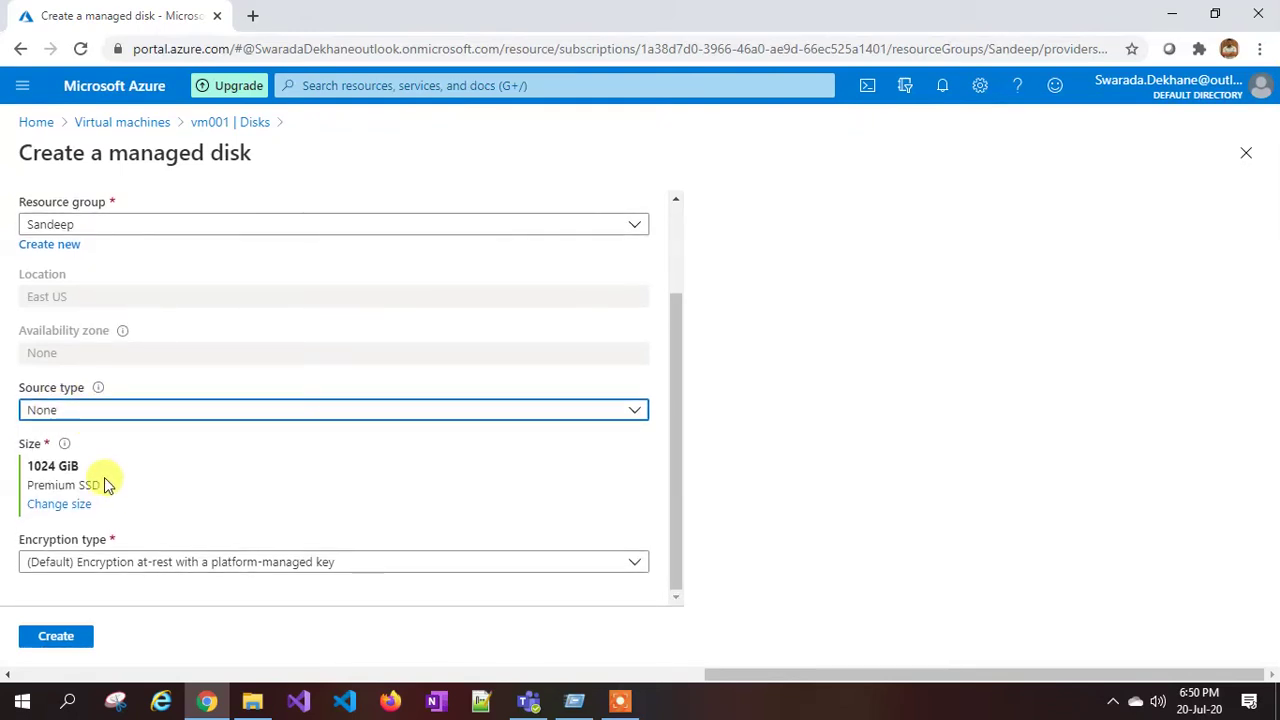
Step: Start changing the managed disk's size, keeping Premium SSD as the storage type and selecting the 256 GiB P15 tier
click(47, 507)
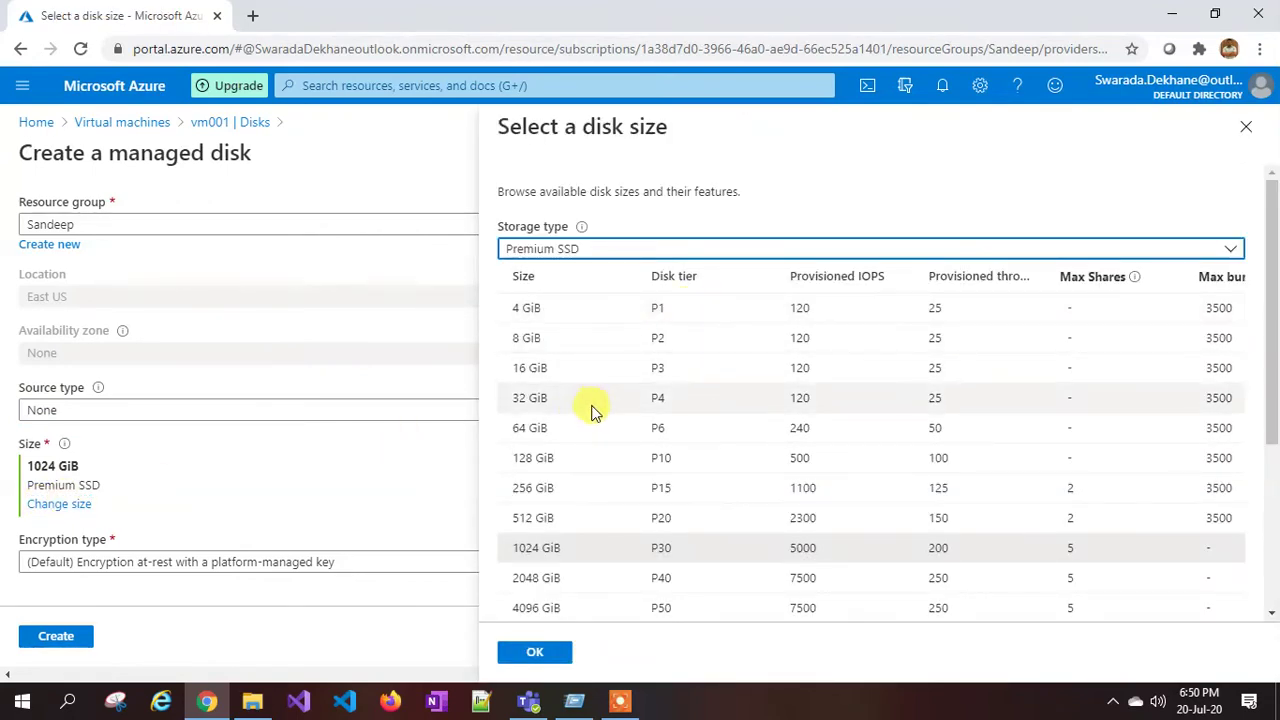
click(578, 250)
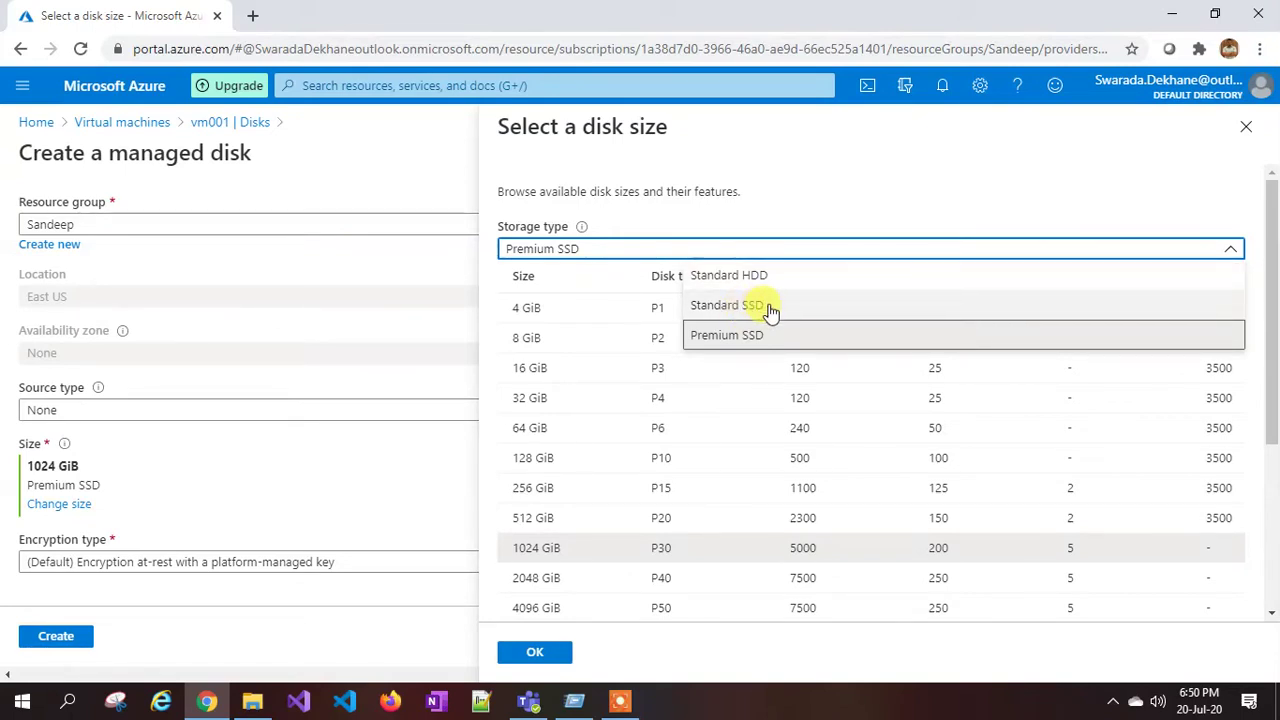
click(760, 248)
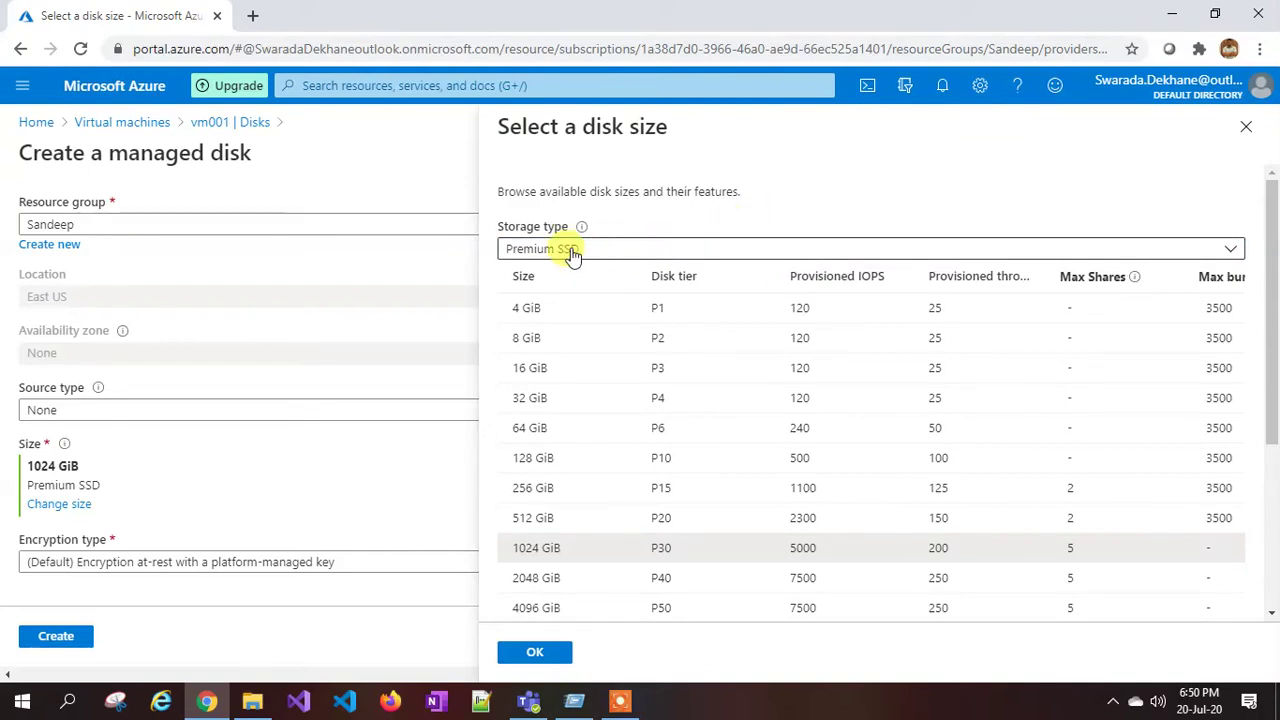
click(543, 488)
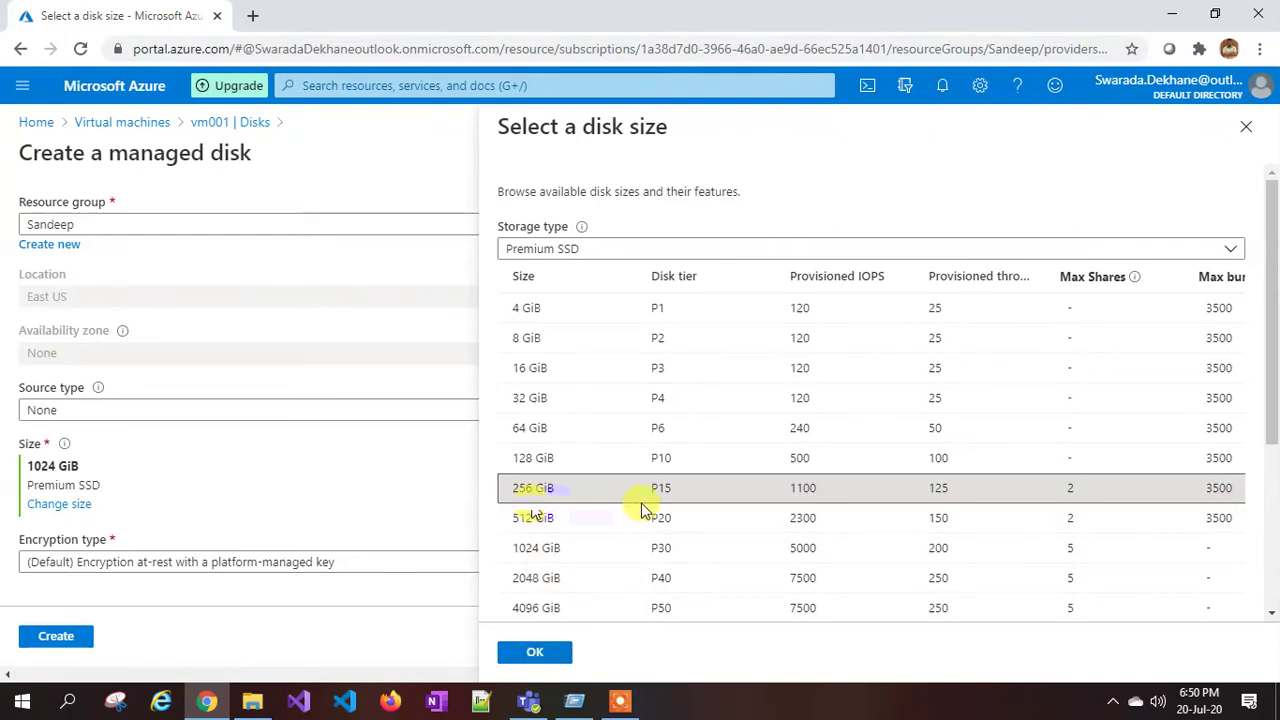
Step: Set the custom disk size to 230 GiB and apply it to the managed disk
scroll(640, 510, down, 2)
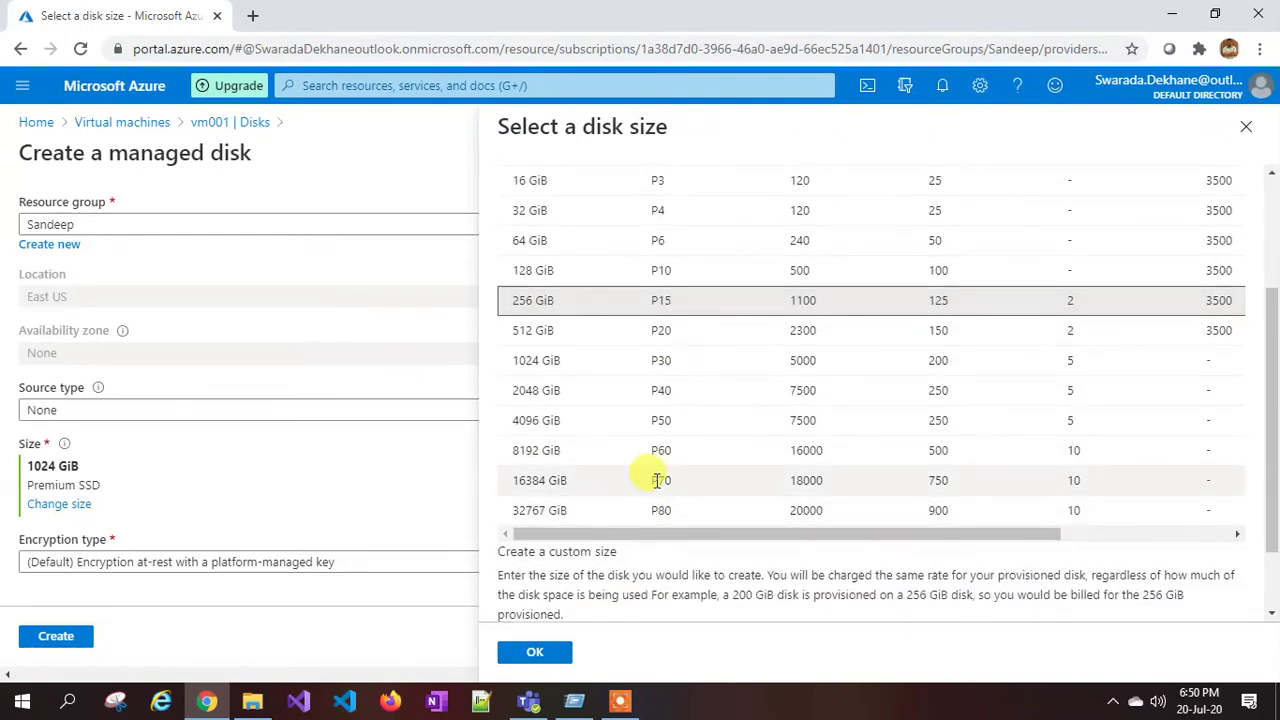
scroll(657, 480, down, 1)
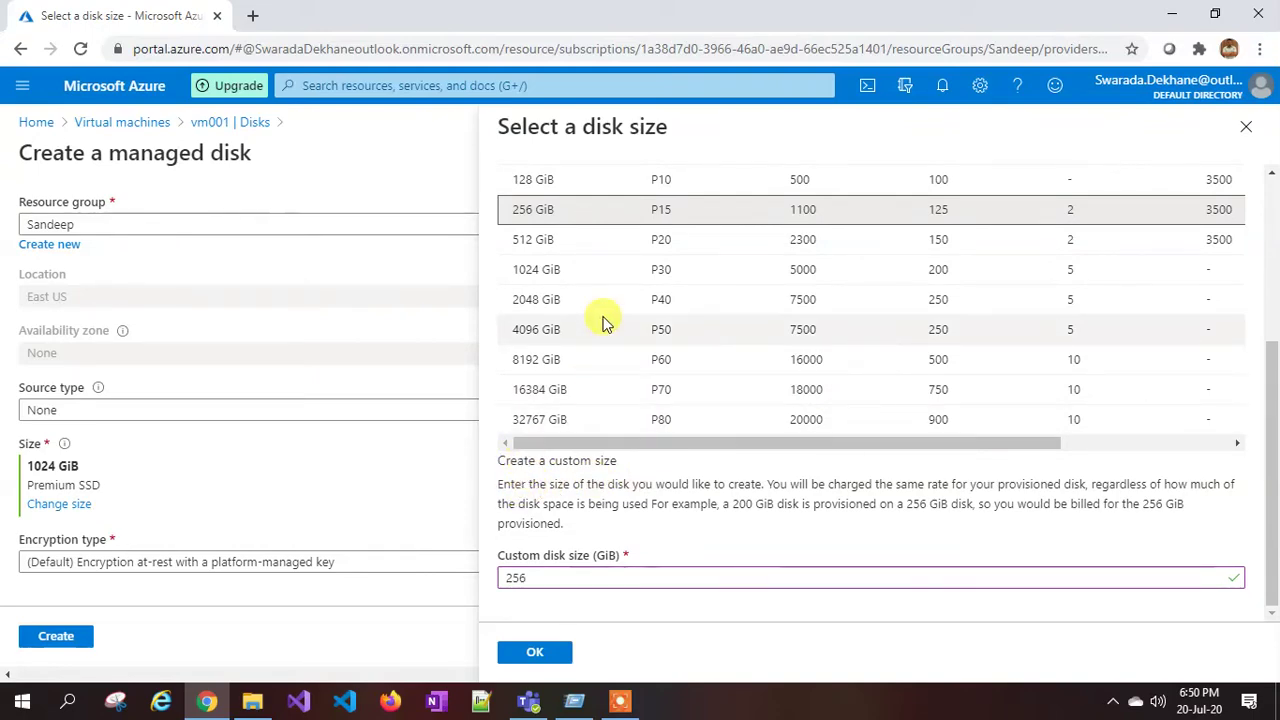
scroll(603, 320, up, 2)
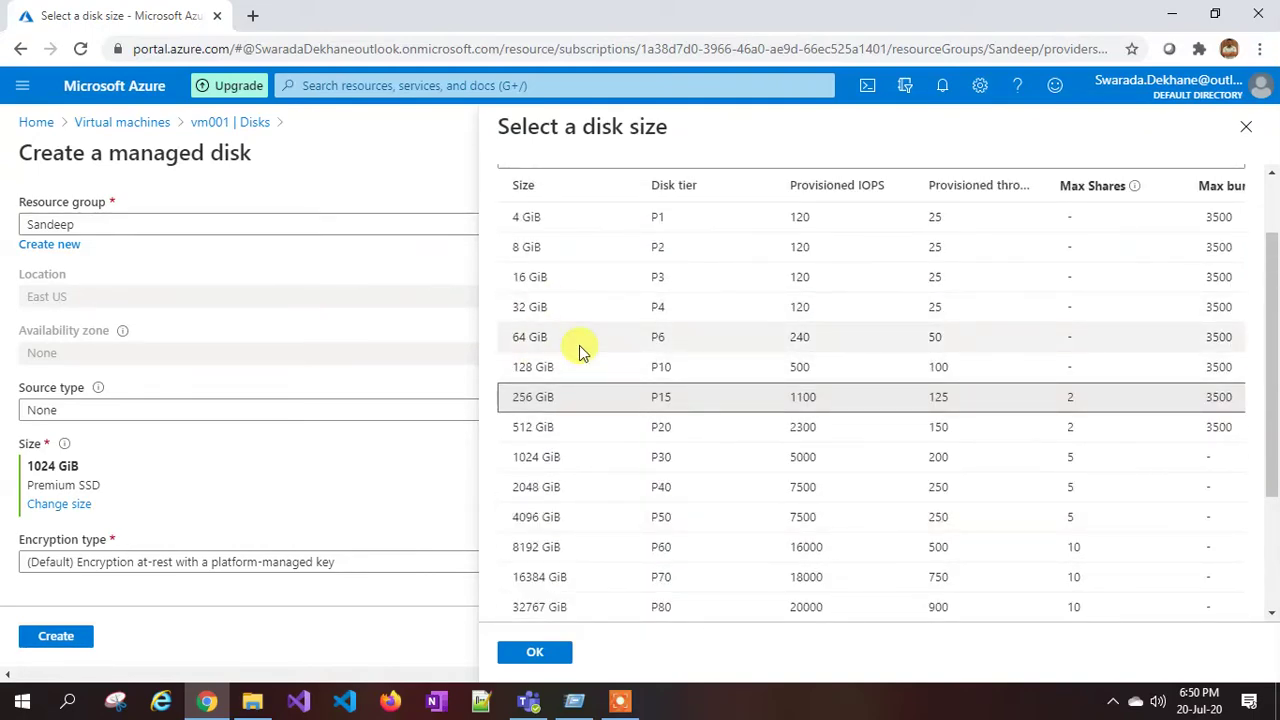
scroll(579, 345, down, 2)
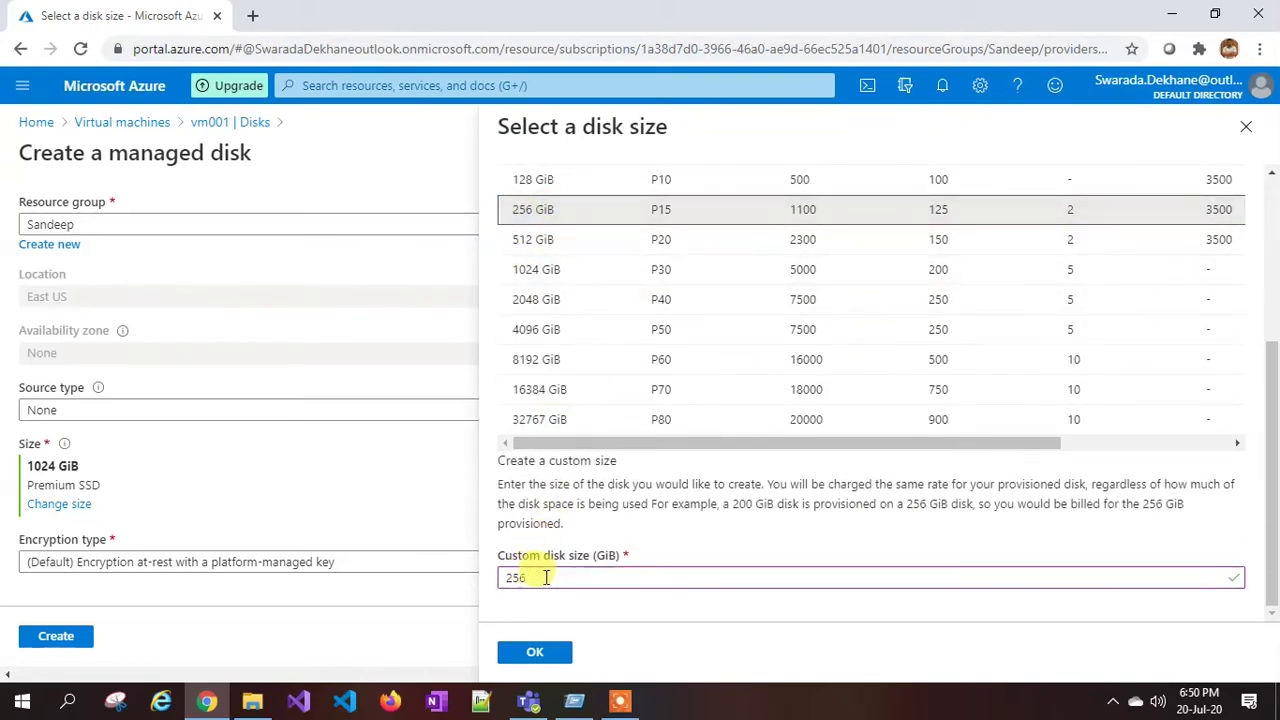
scroll(555, 530, up, 2)
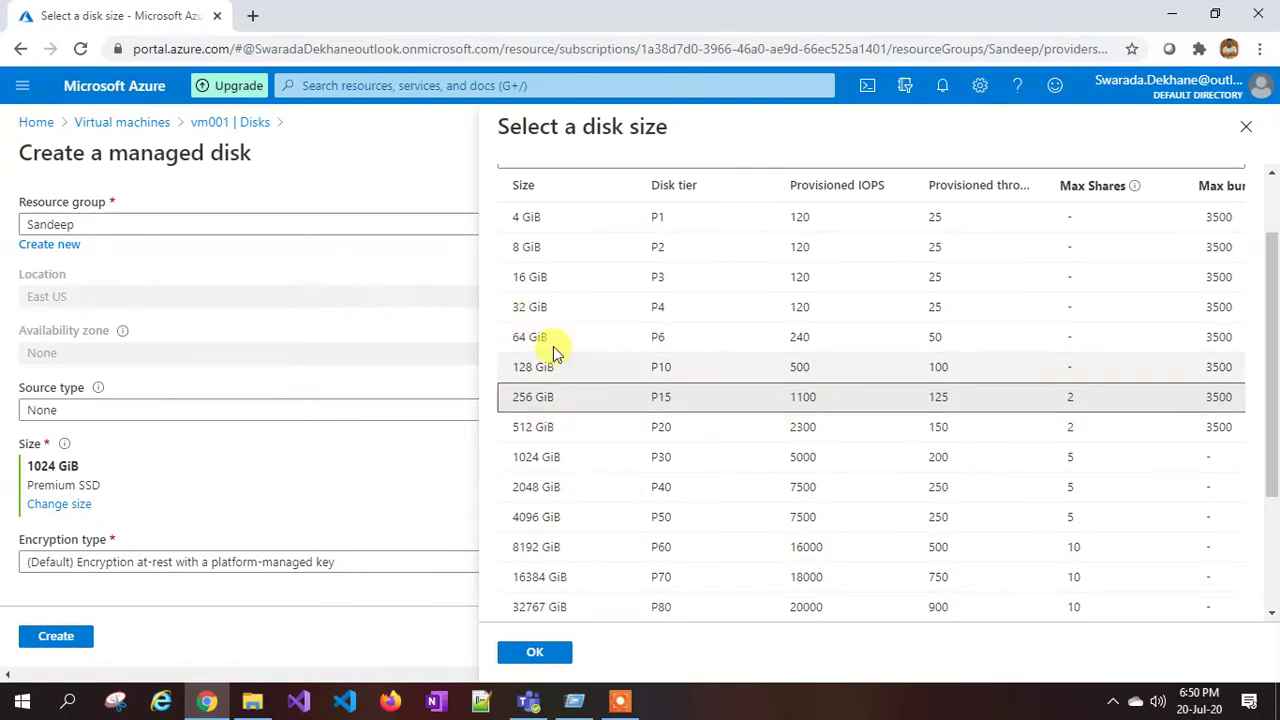
scroll(620, 430, down, 2)
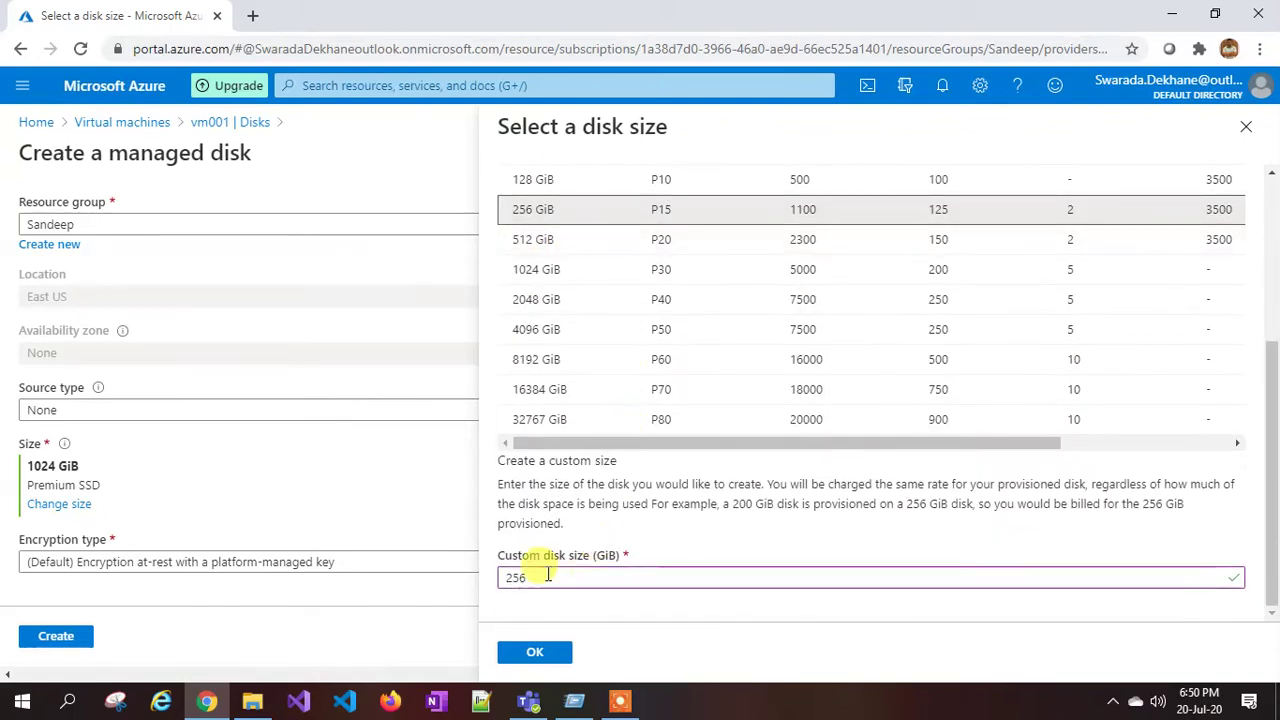
double_click(548, 575)
text(230)
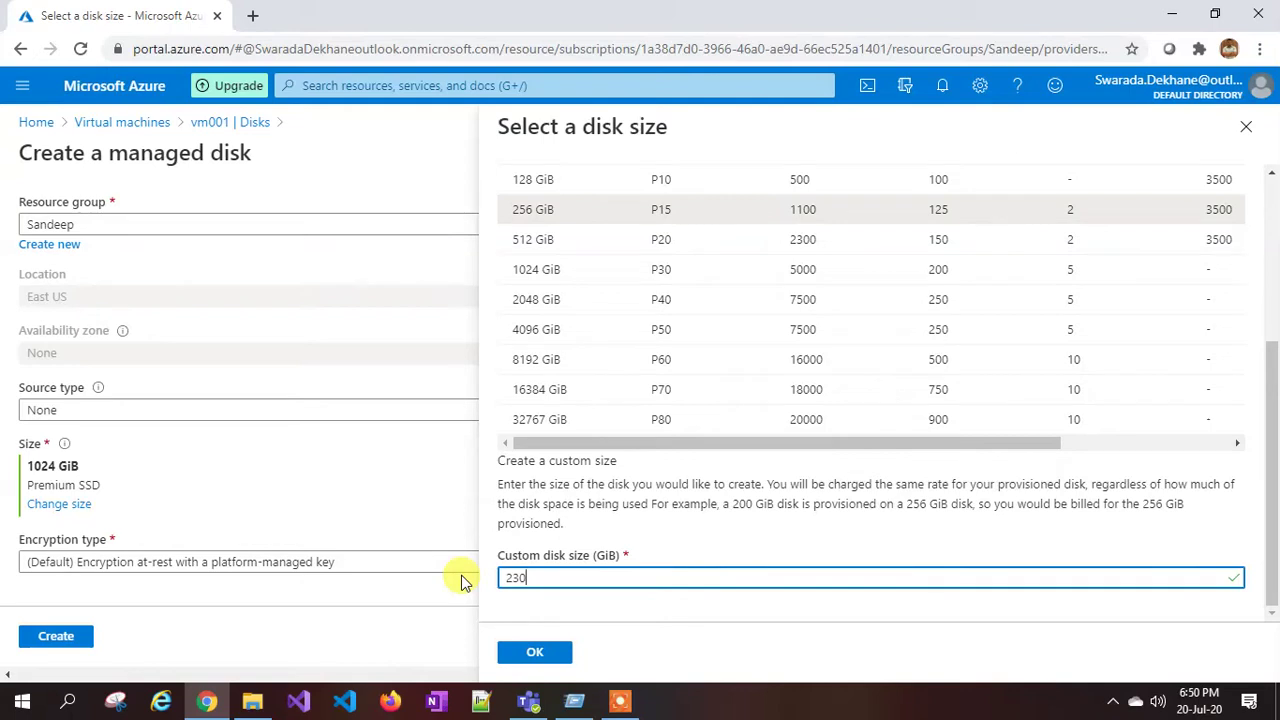
click(540, 651)
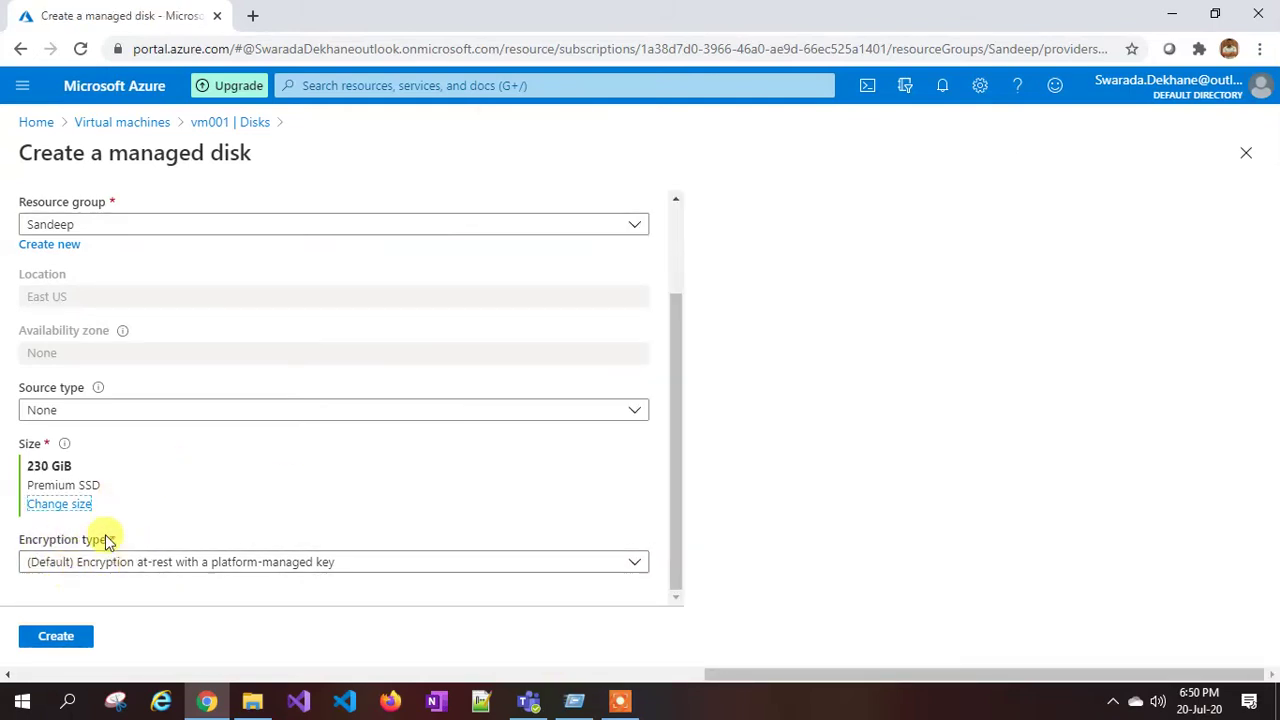
Step: Create the managed disk datadisk_01 and check the portal notifications for its creation status
click(58, 635)
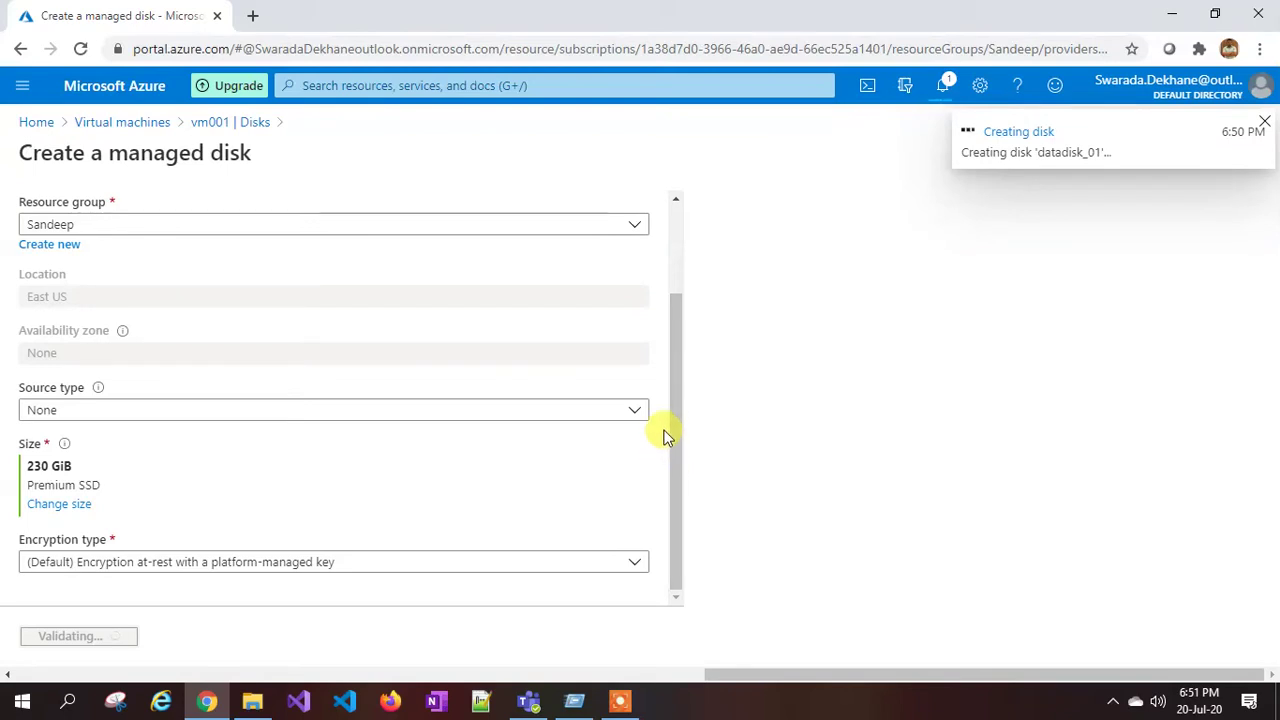
click(620, 700)
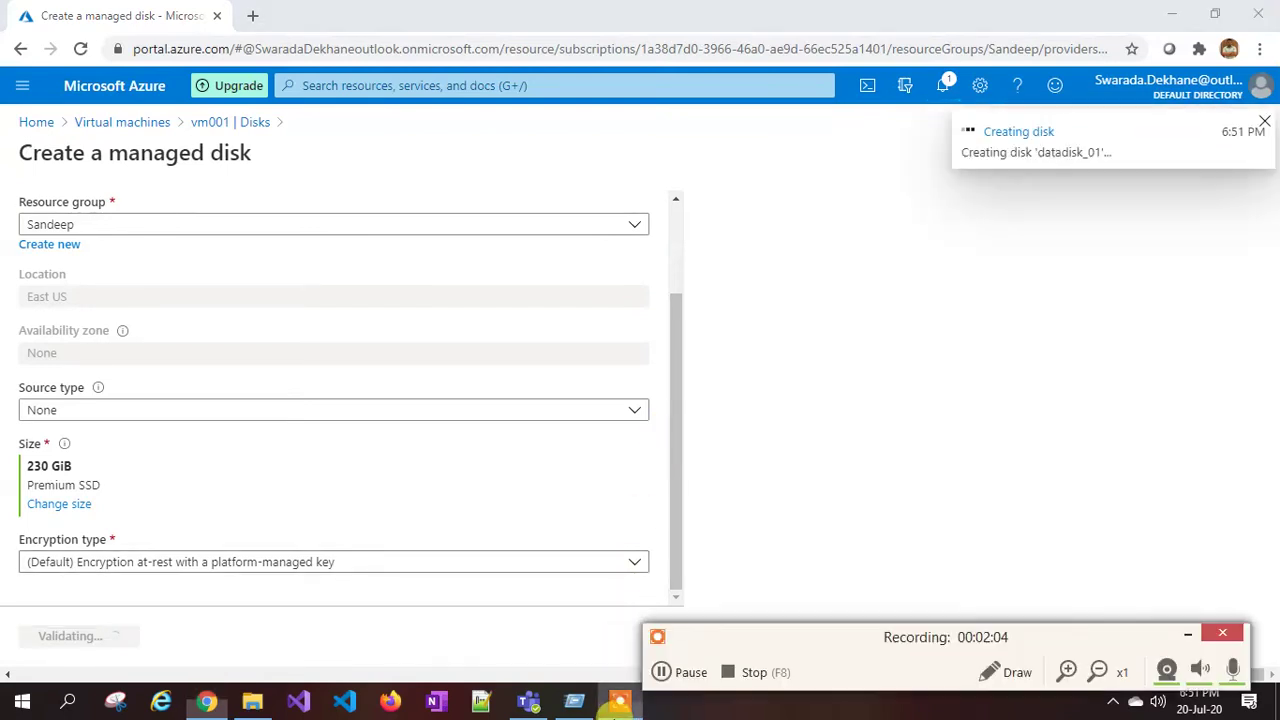
click(692, 672)
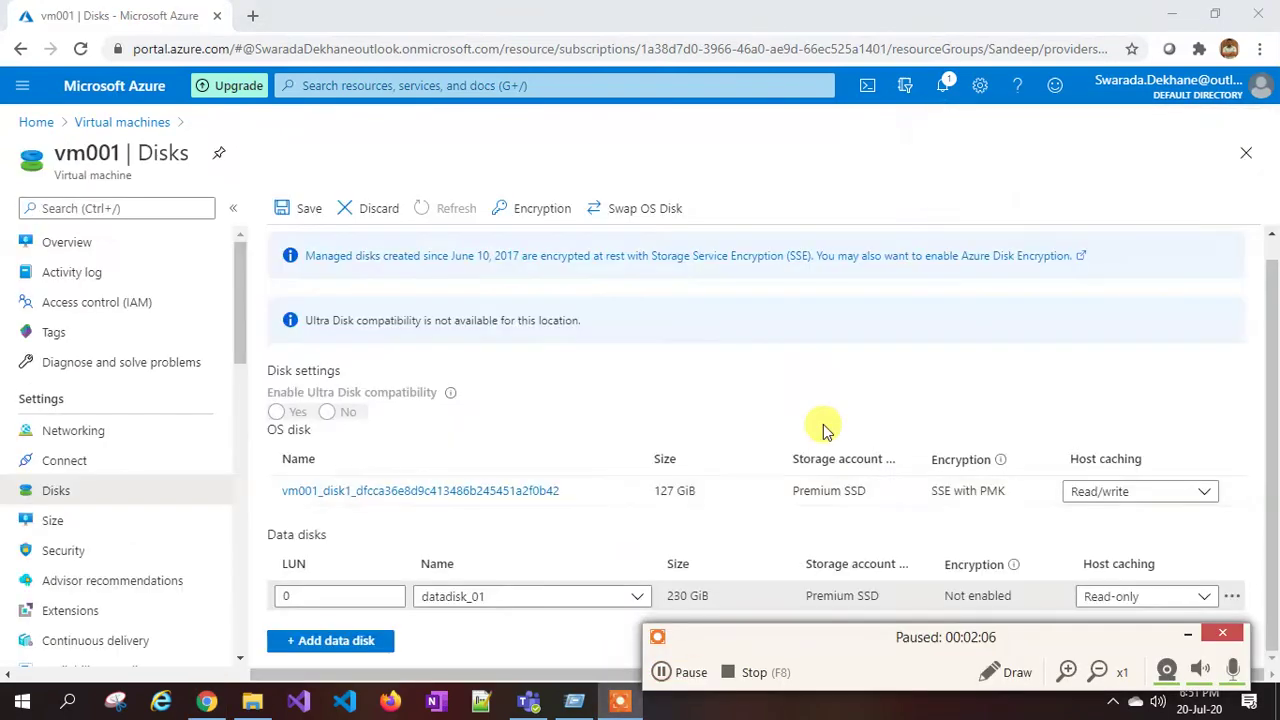
key(F7)
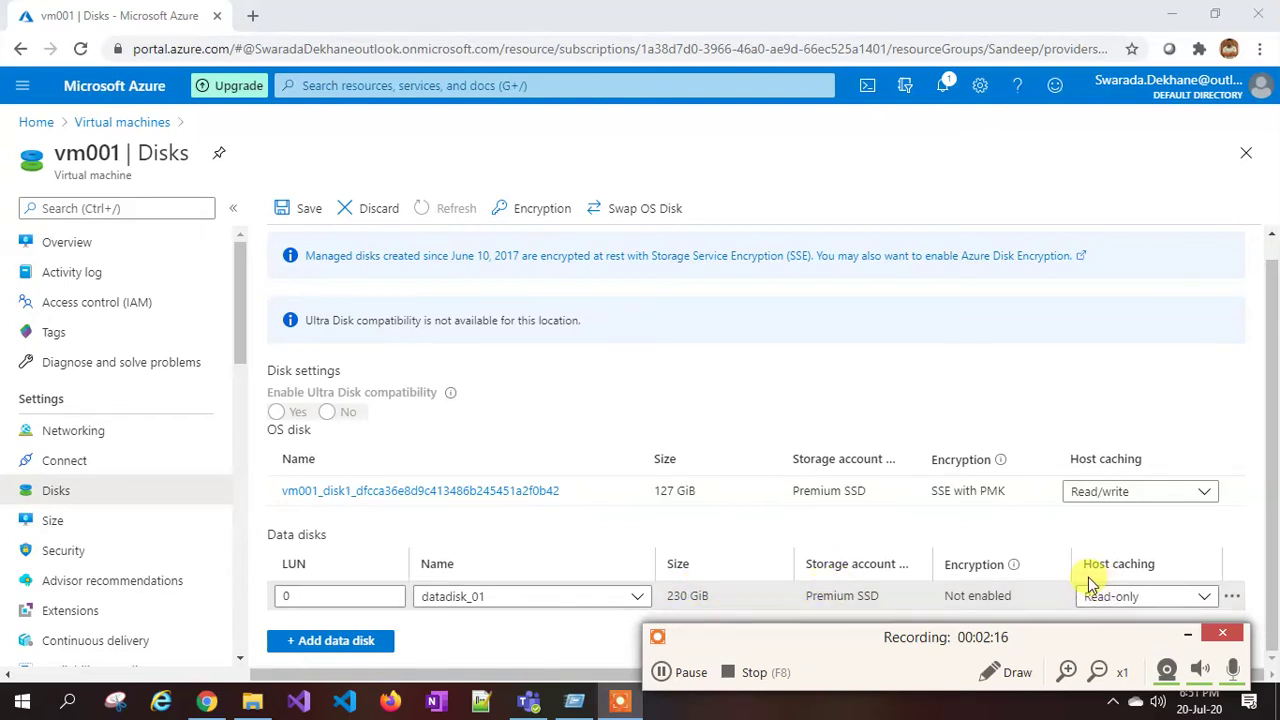
click(940, 88)
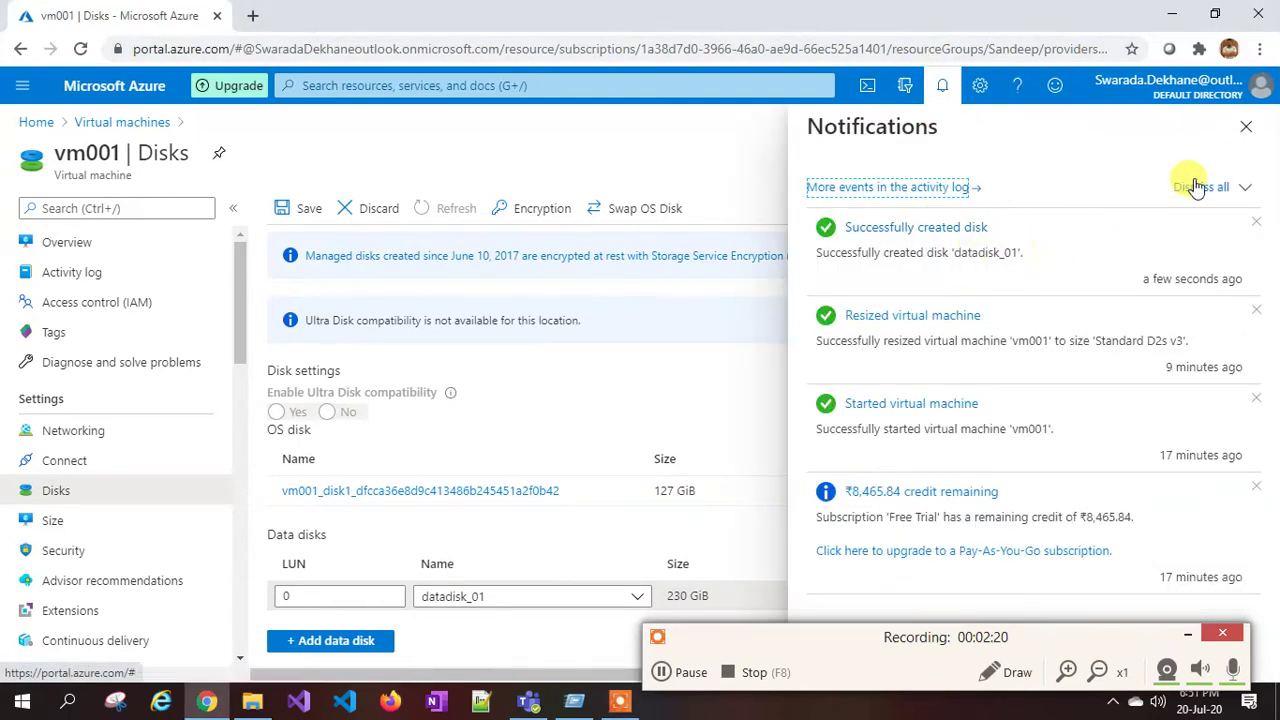
click(1246, 127)
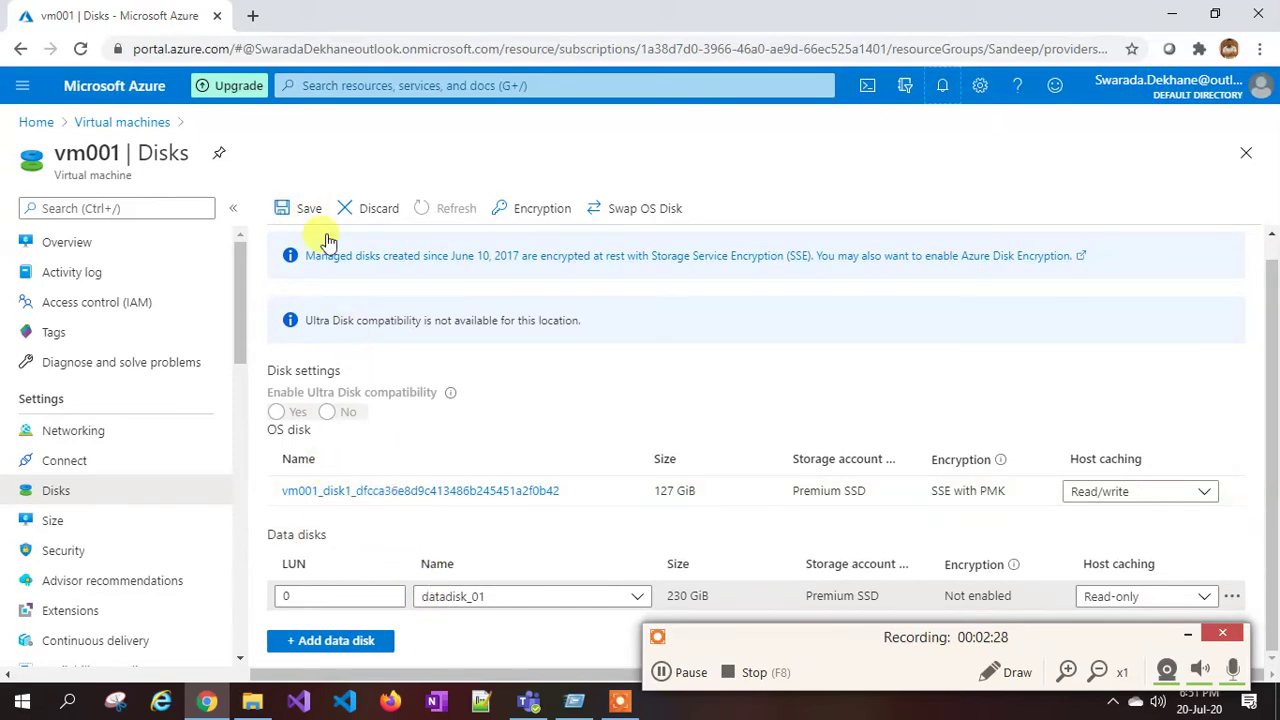
Step: Save vm001's disk changes to attach datadisk_01 and check the notifications for the update status
click(292, 210)
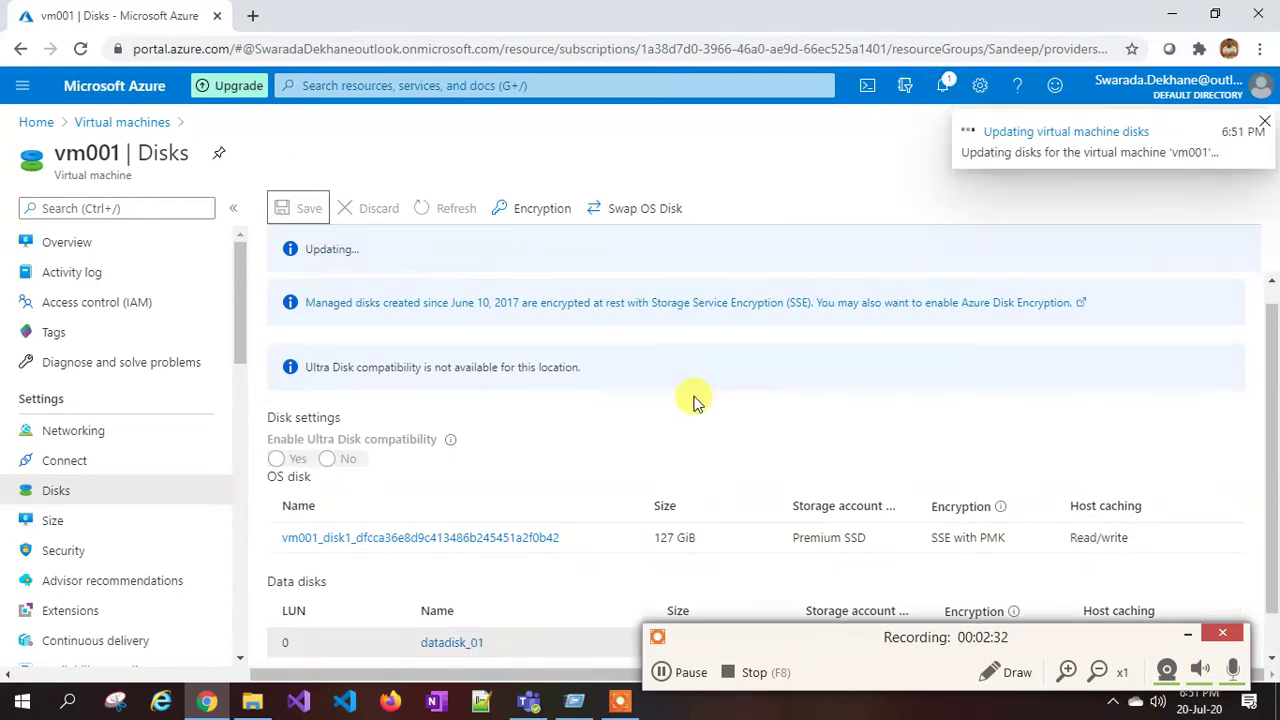
click(688, 672)
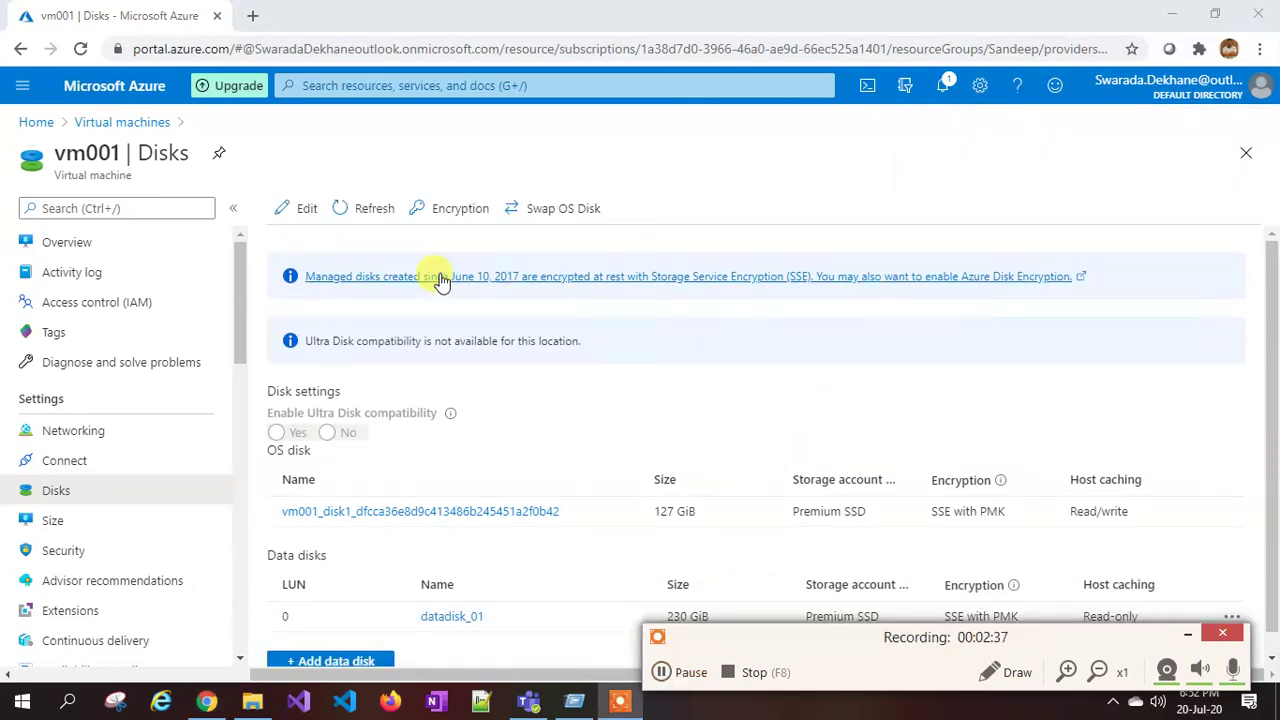
click(942, 85)
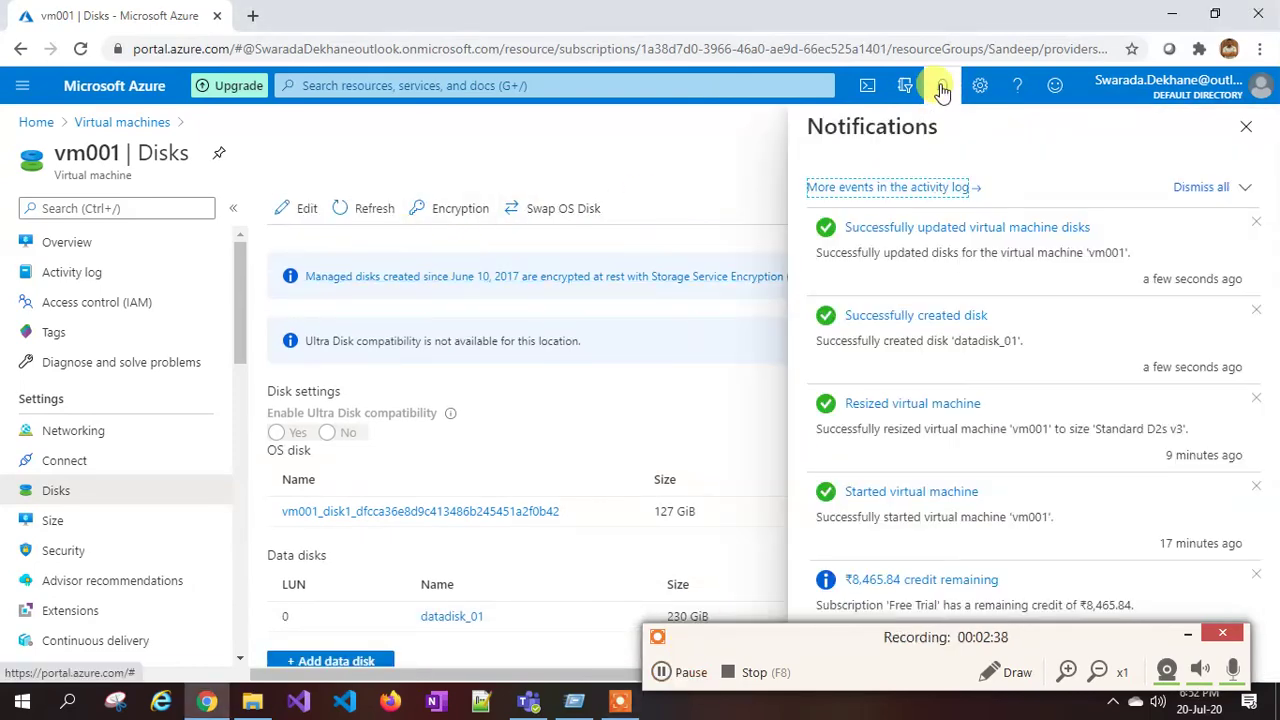
click(1246, 133)
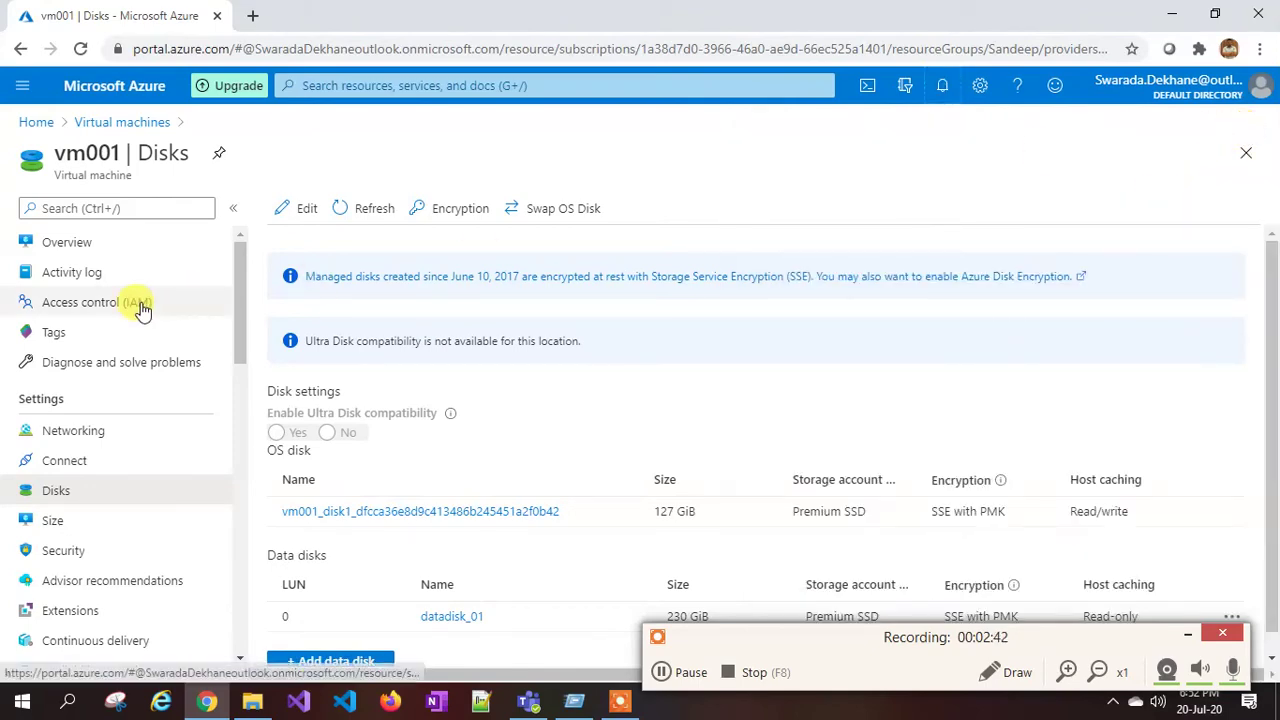
Step: Download the RDP connection file for vm001, using its public IP address and port 3389
click(101, 245)
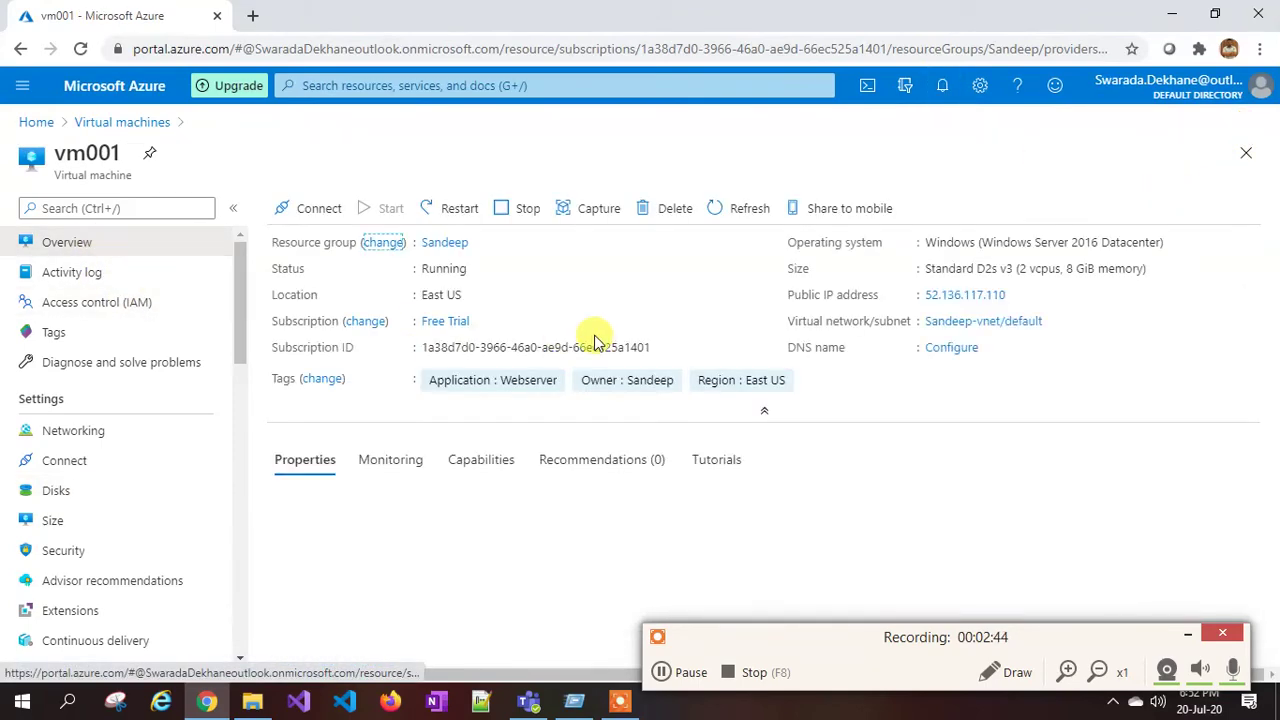
click(305, 213)
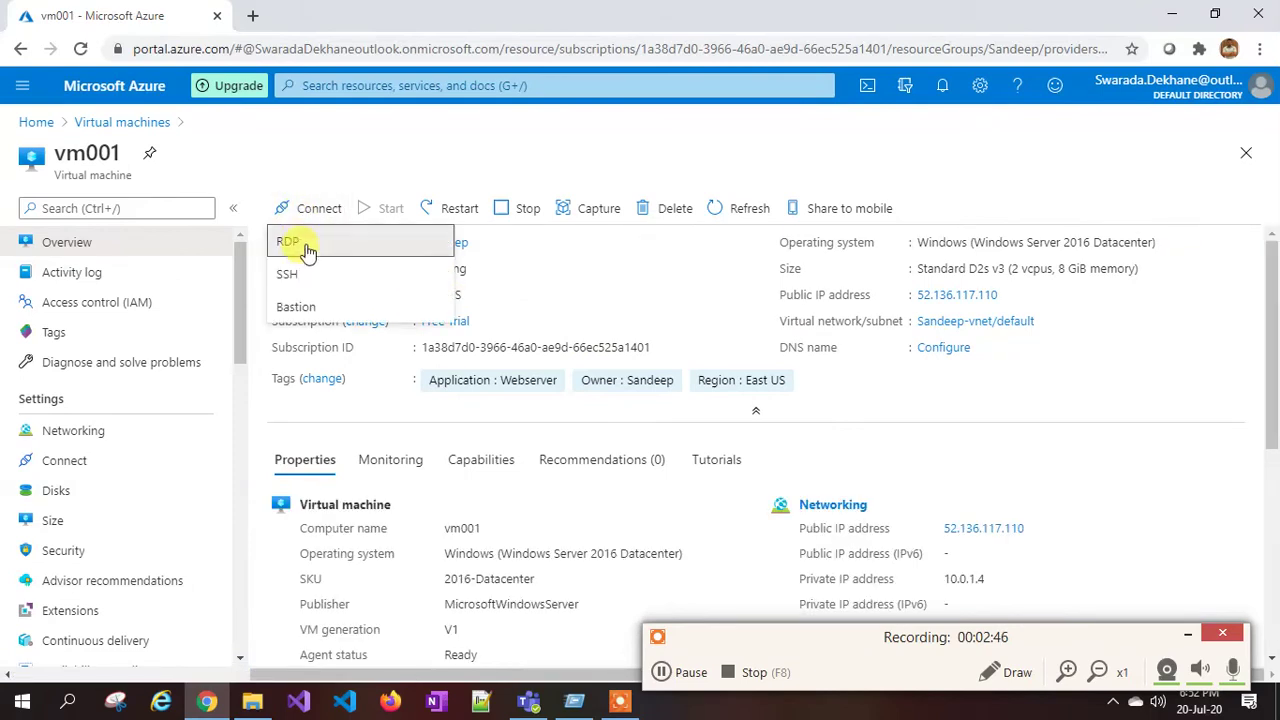
click(302, 246)
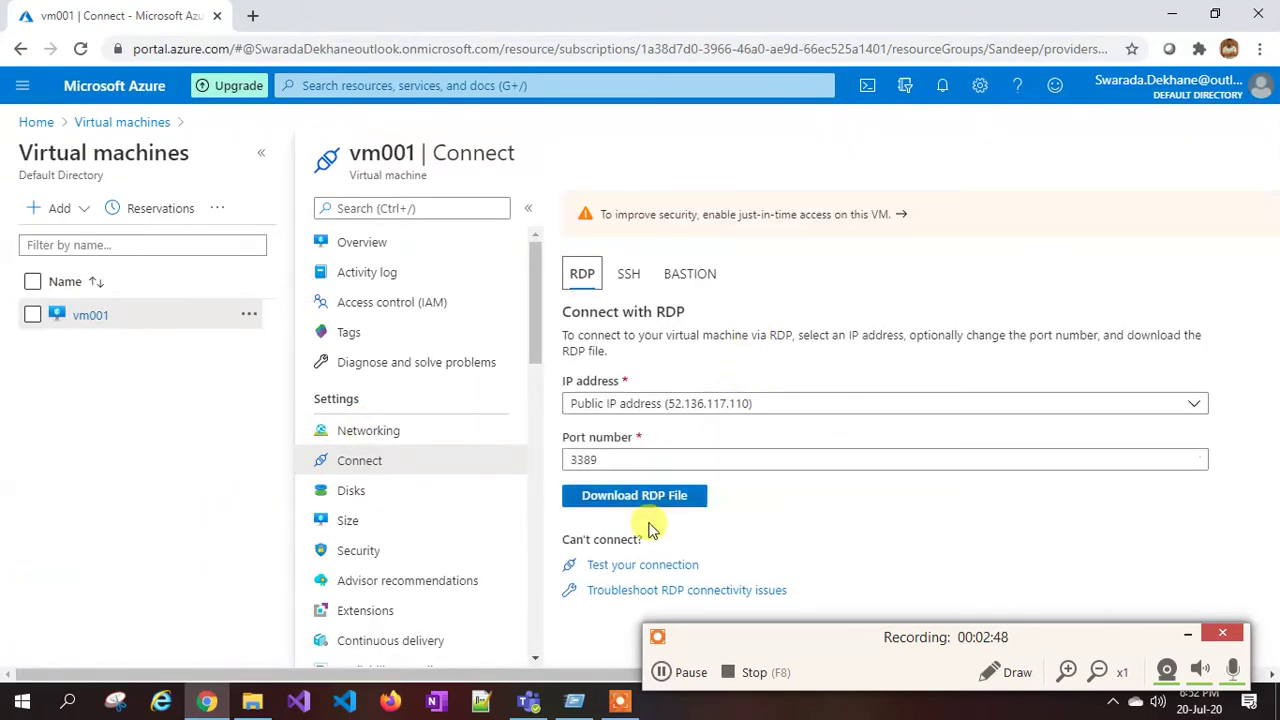
click(650, 503)
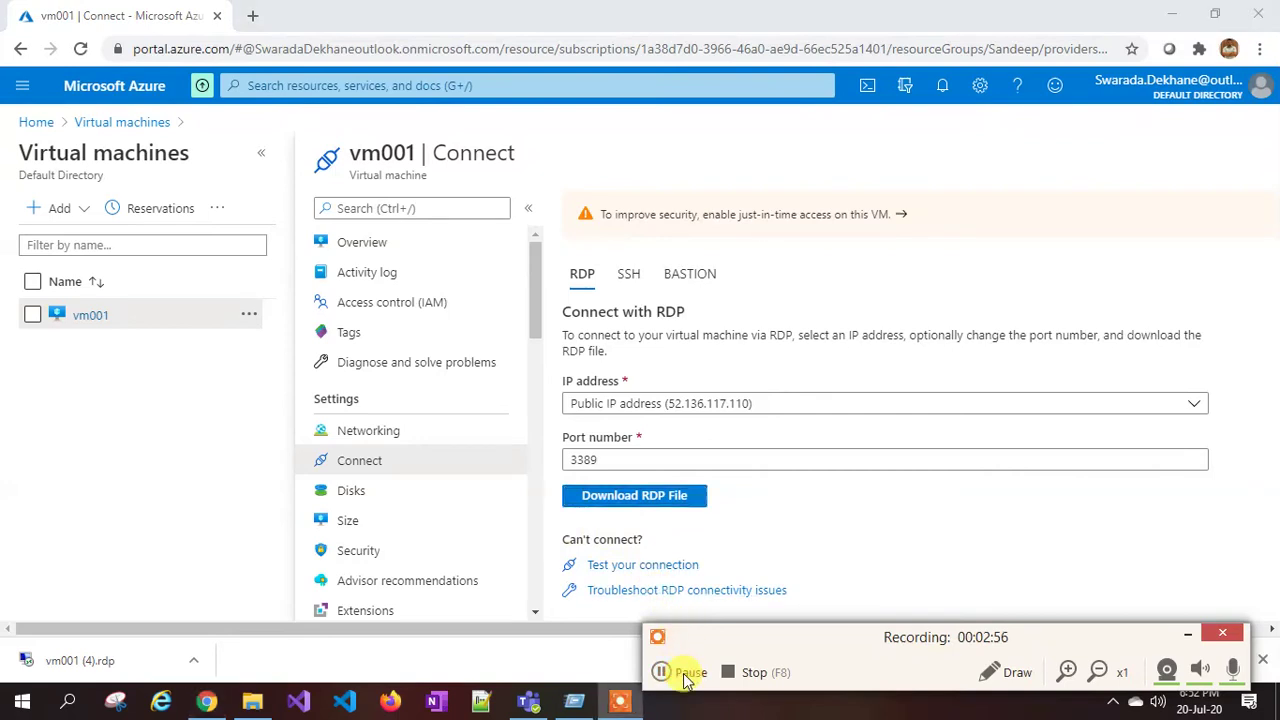
click(686, 672)
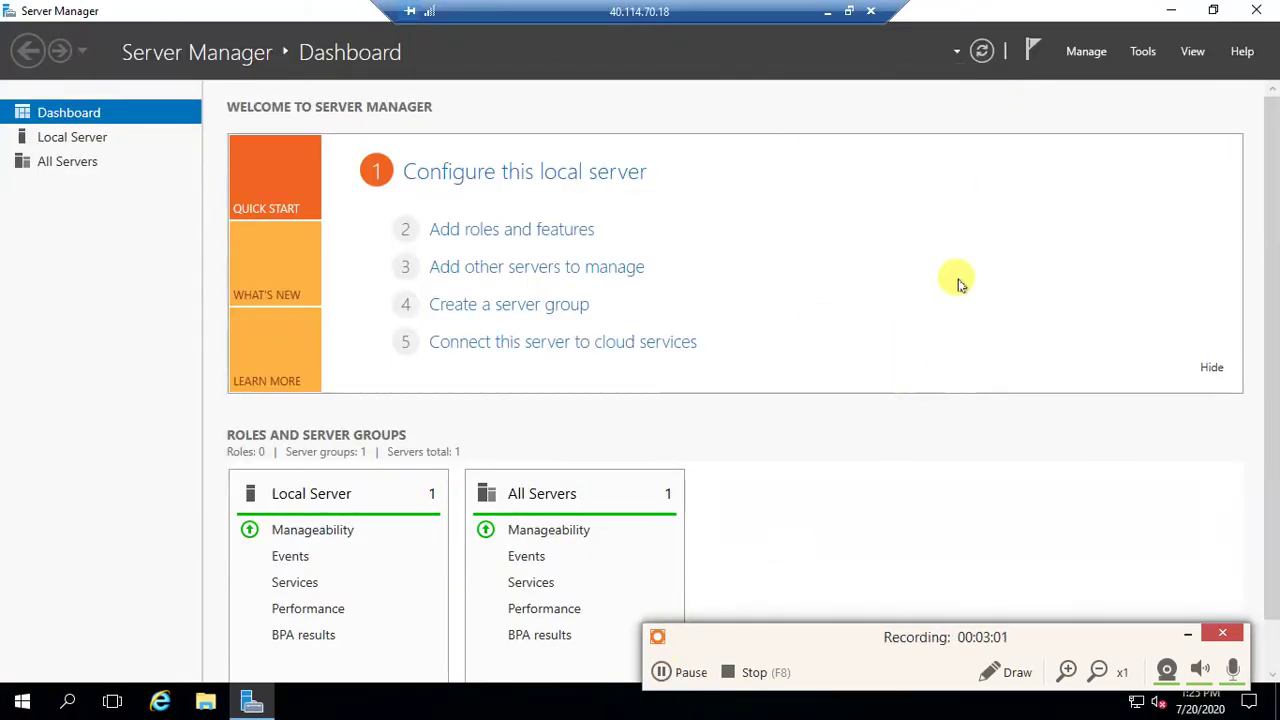
click(1187, 633)
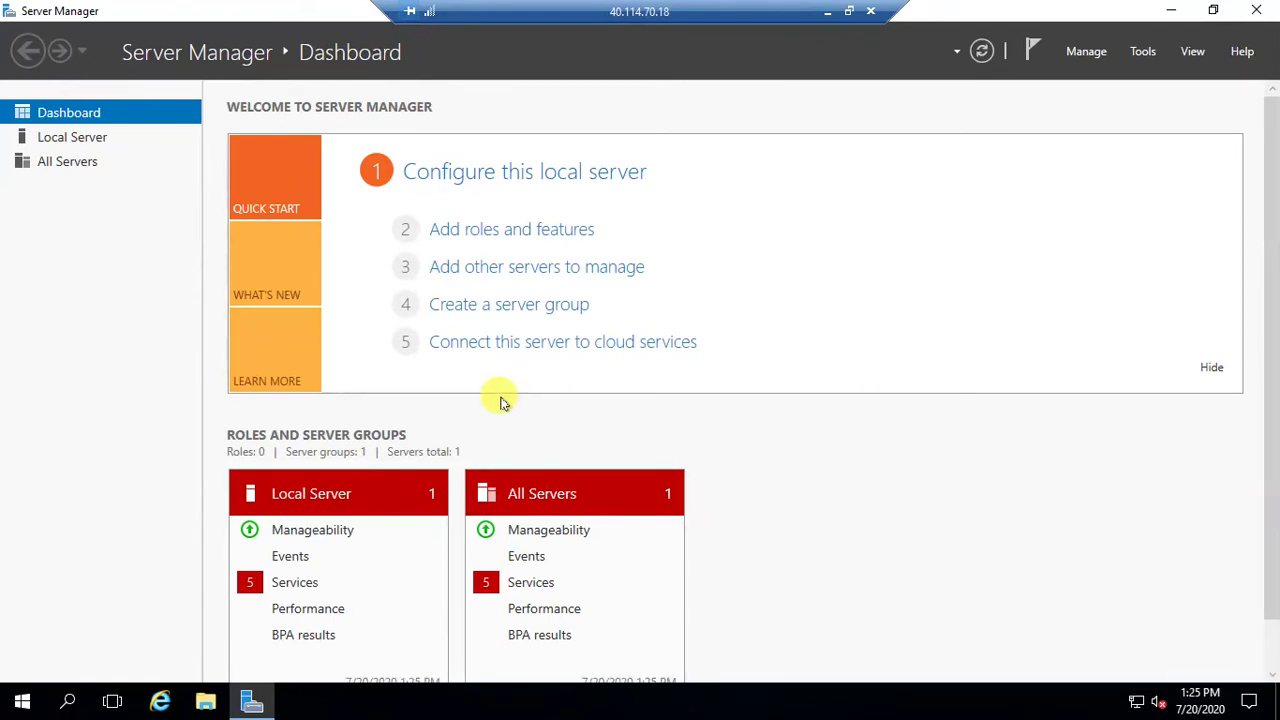
Step: Open Disk Management in the remote session and initialize Disk 2 with the MBR (Master Boot Record) partition style
right_click(20, 702)
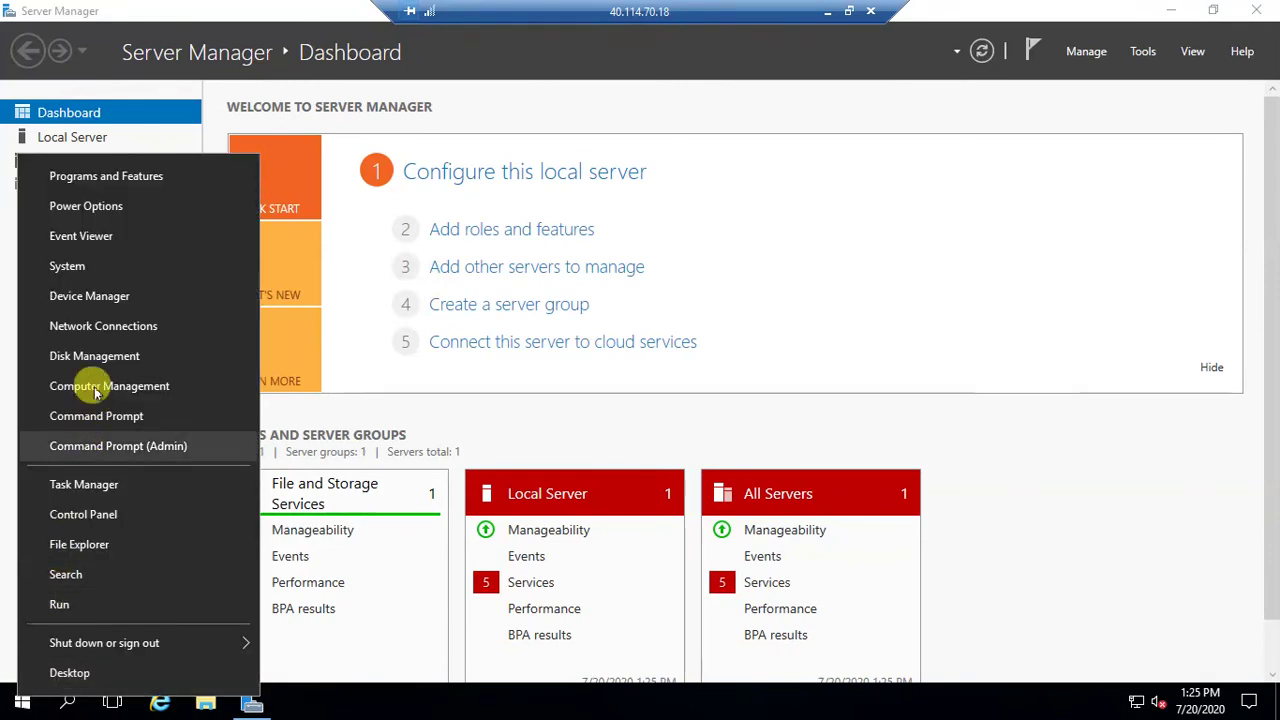
click(94, 356)
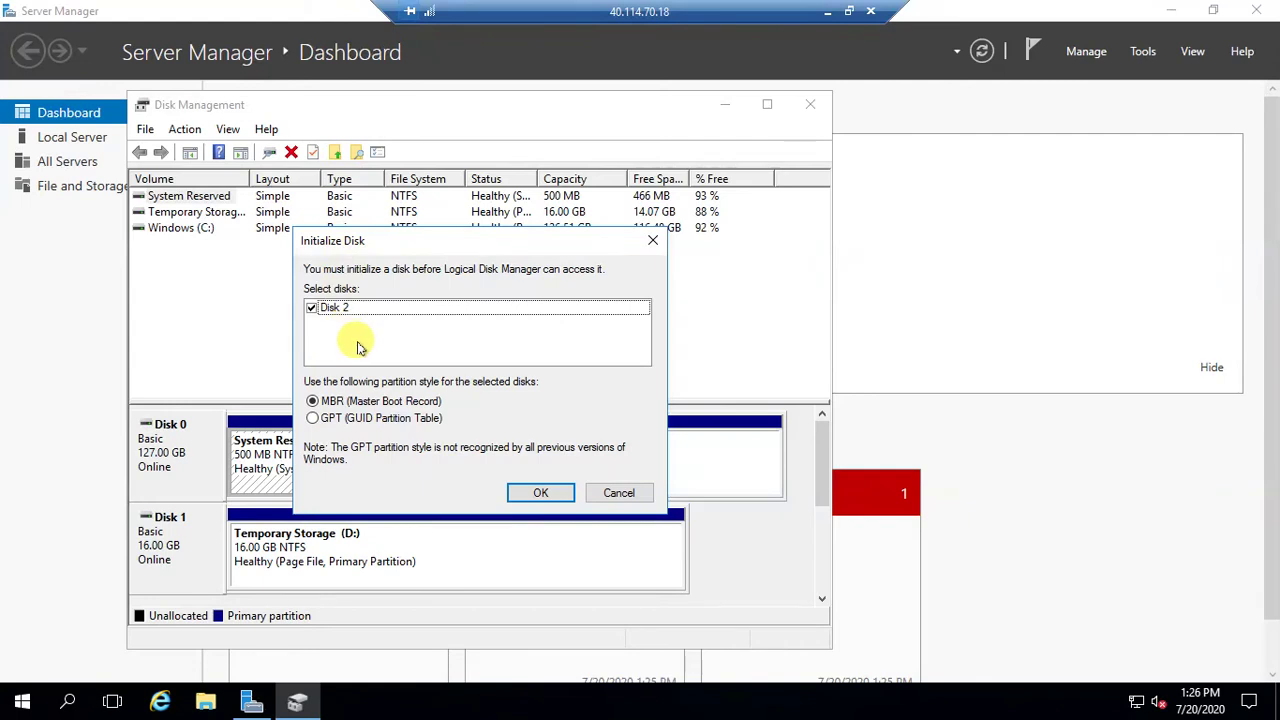
click(540, 493)
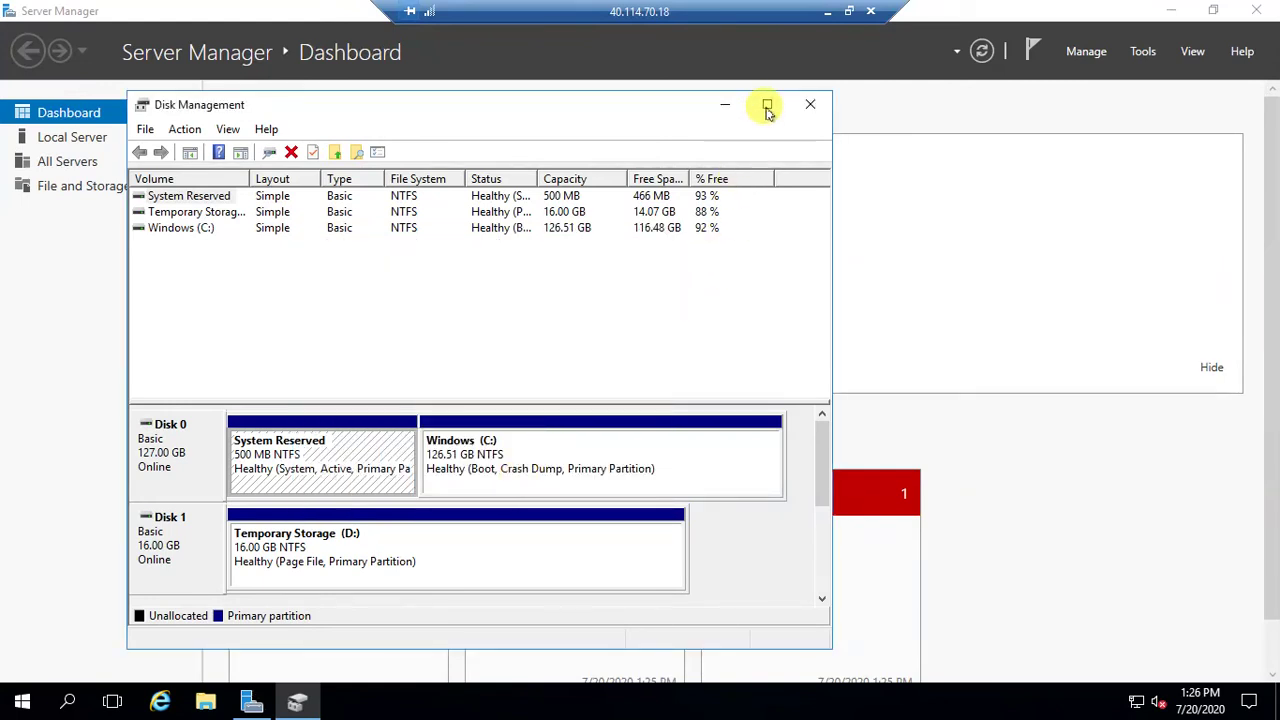
click(767, 105)
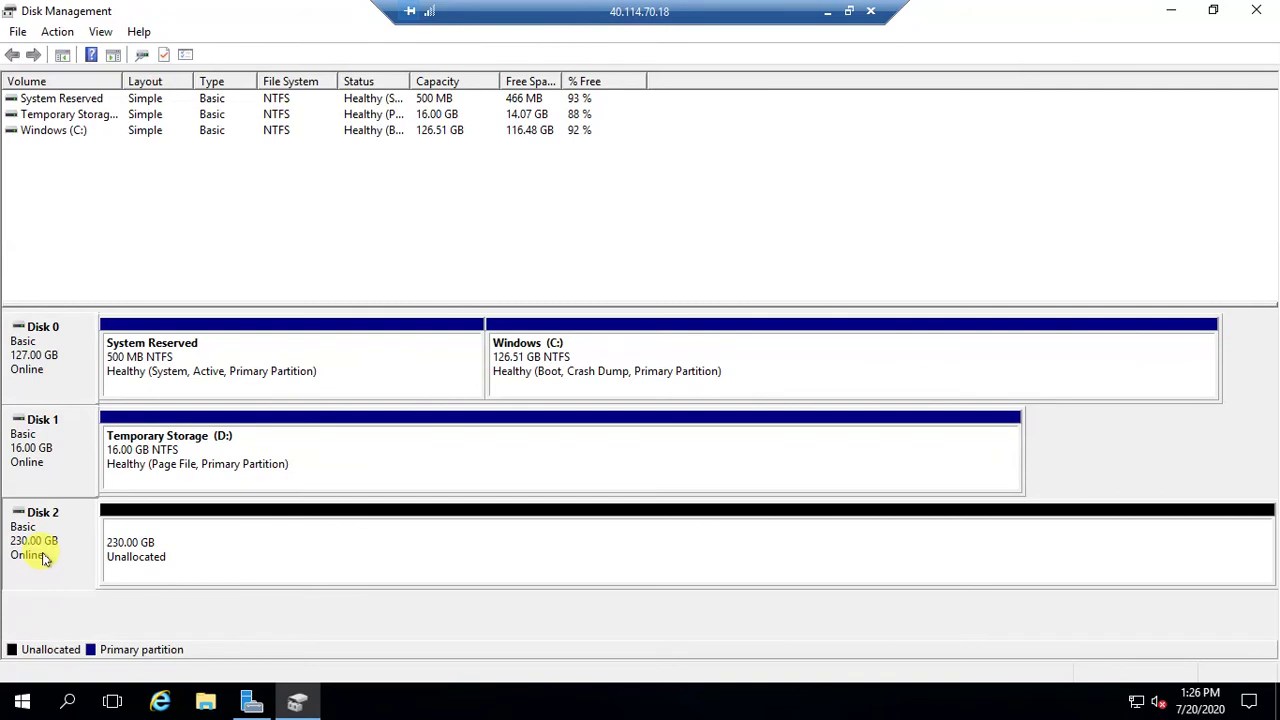
Step: Create a 235517 MB simple volume on Disk 2 with drive letter E, quick-formatted as NTFS with default allocation size and label New Volume
right_click(42, 557)
right_click(138, 568)
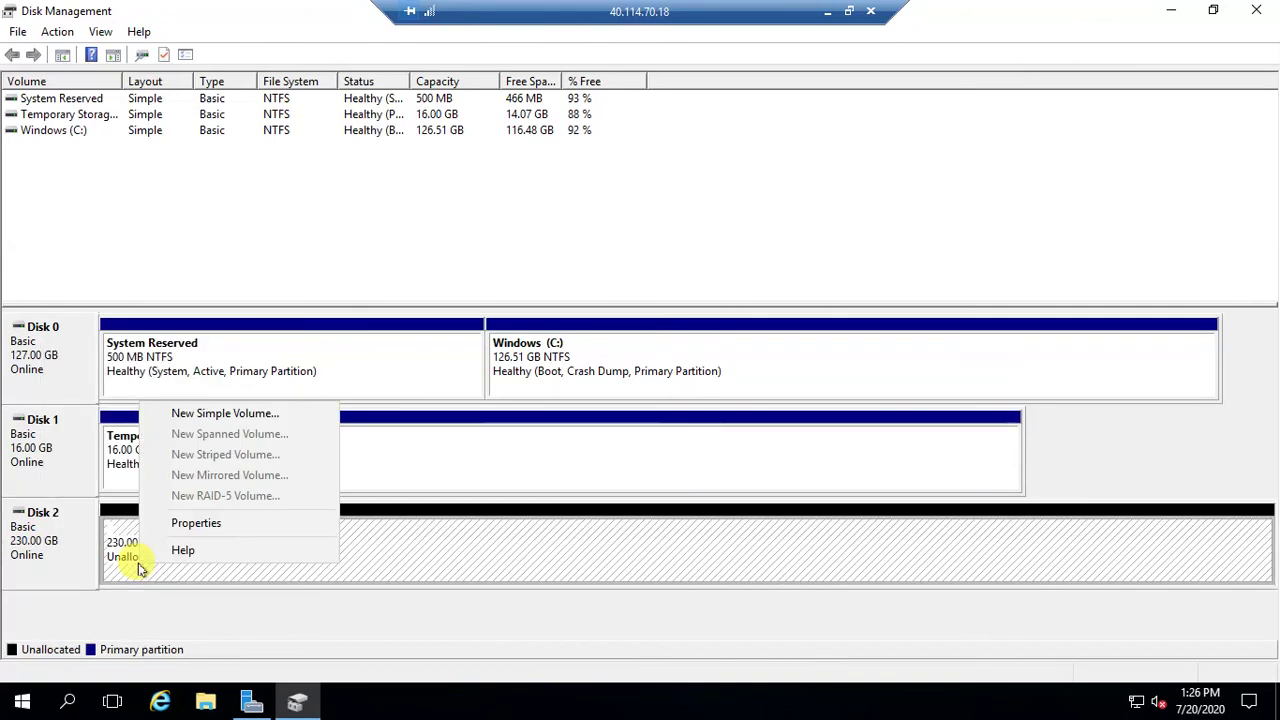
click(243, 418)
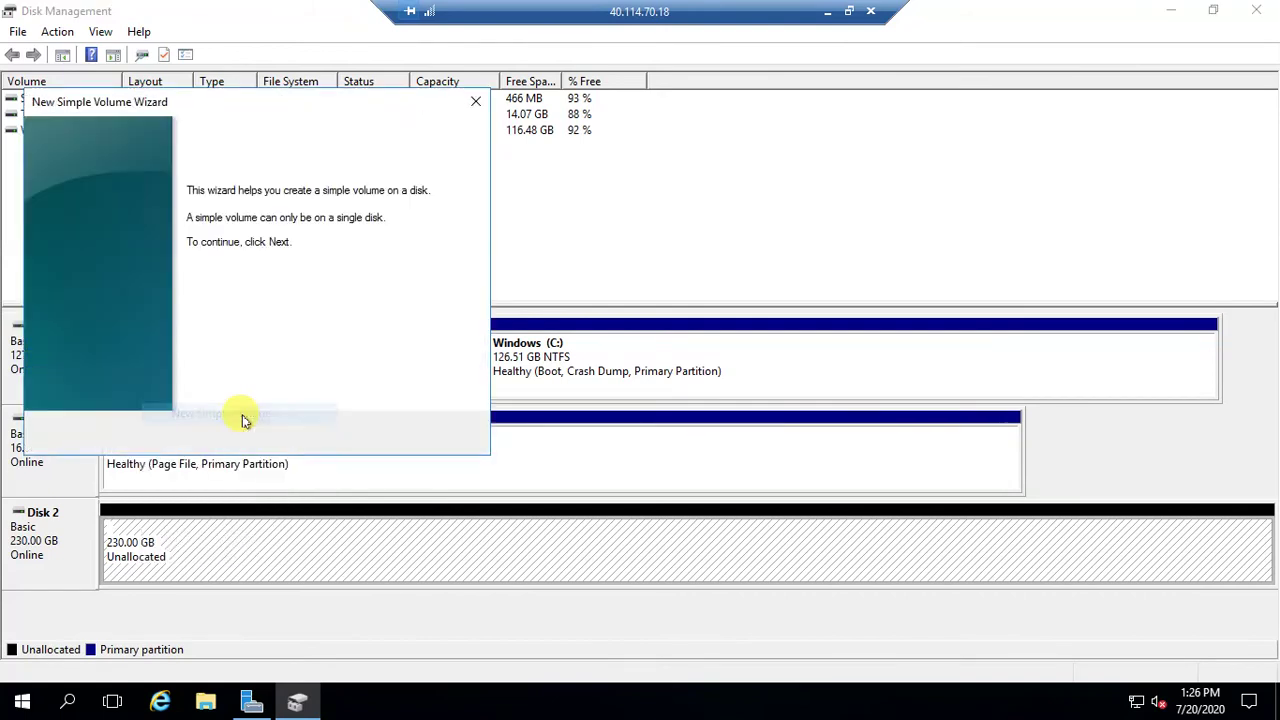
click(363, 434)
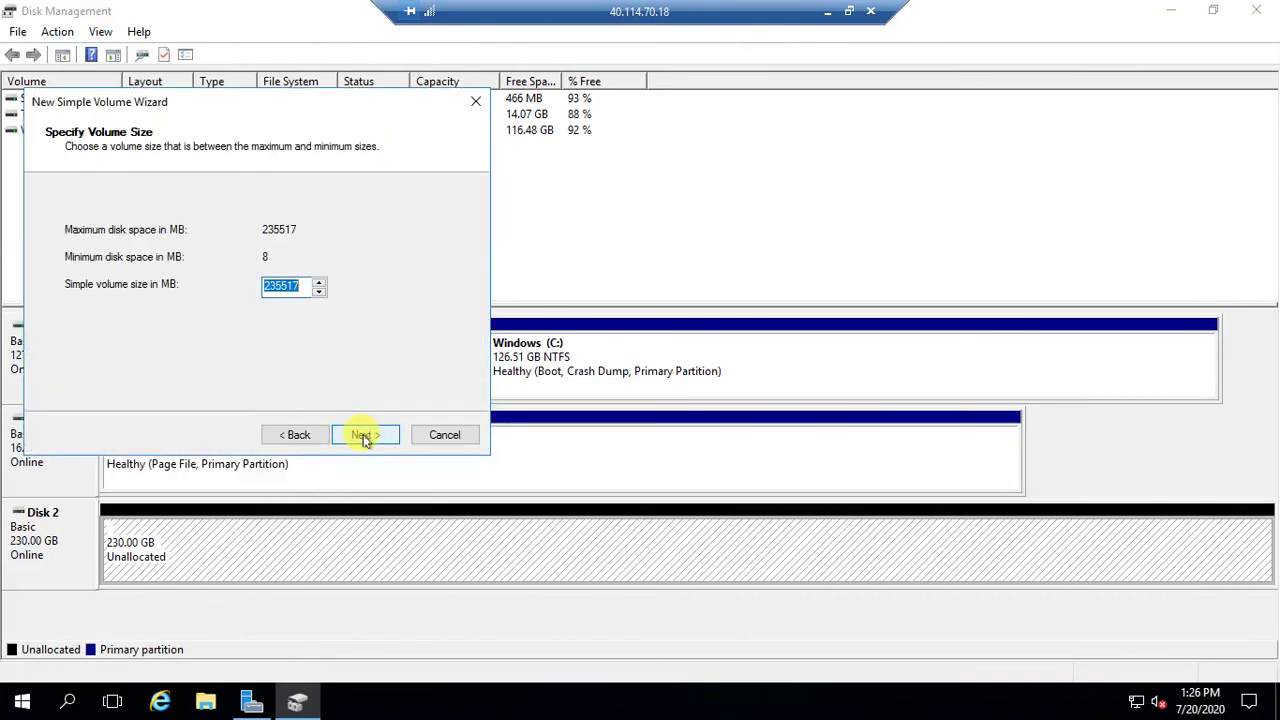
click(363, 436)
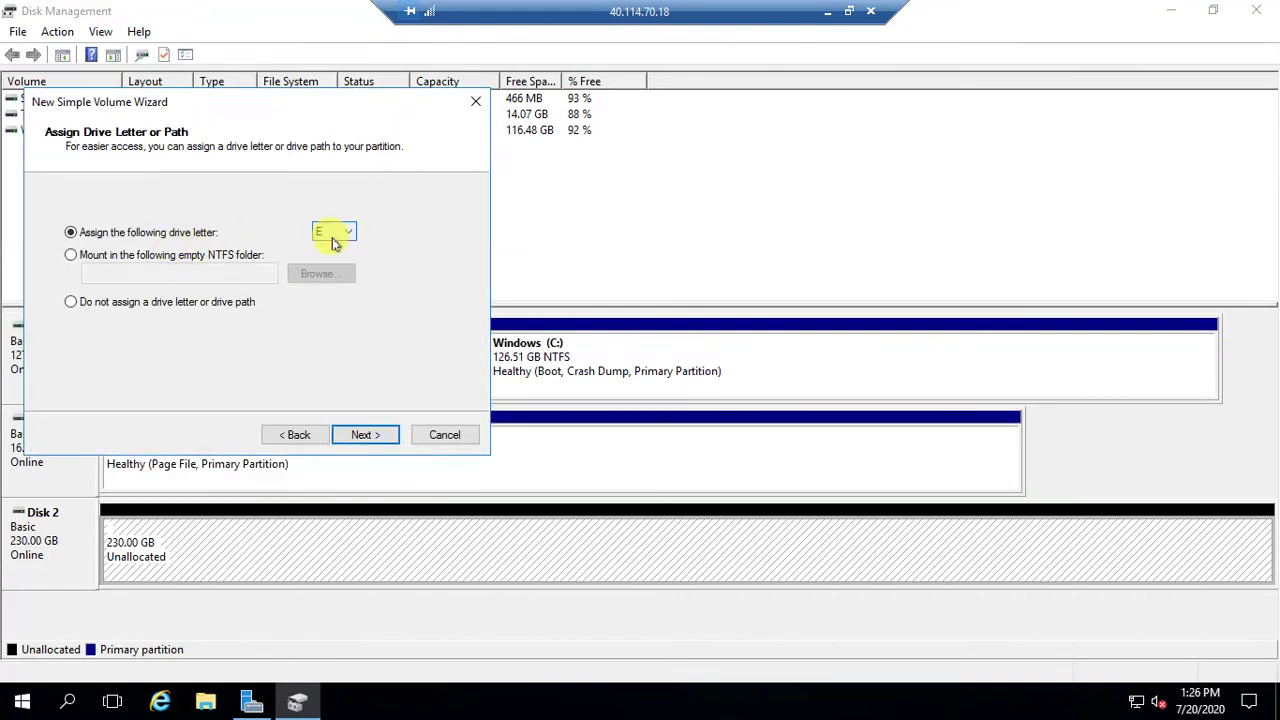
click(364, 435)
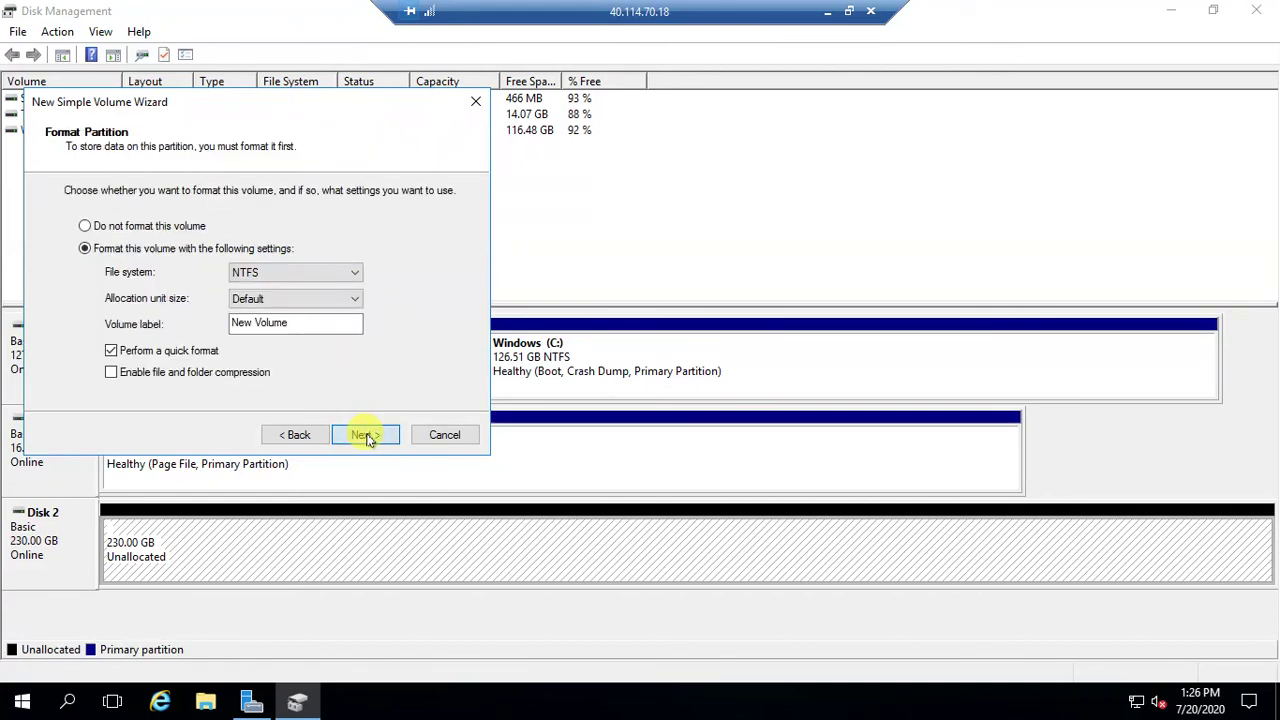
click(365, 436)
click(364, 434)
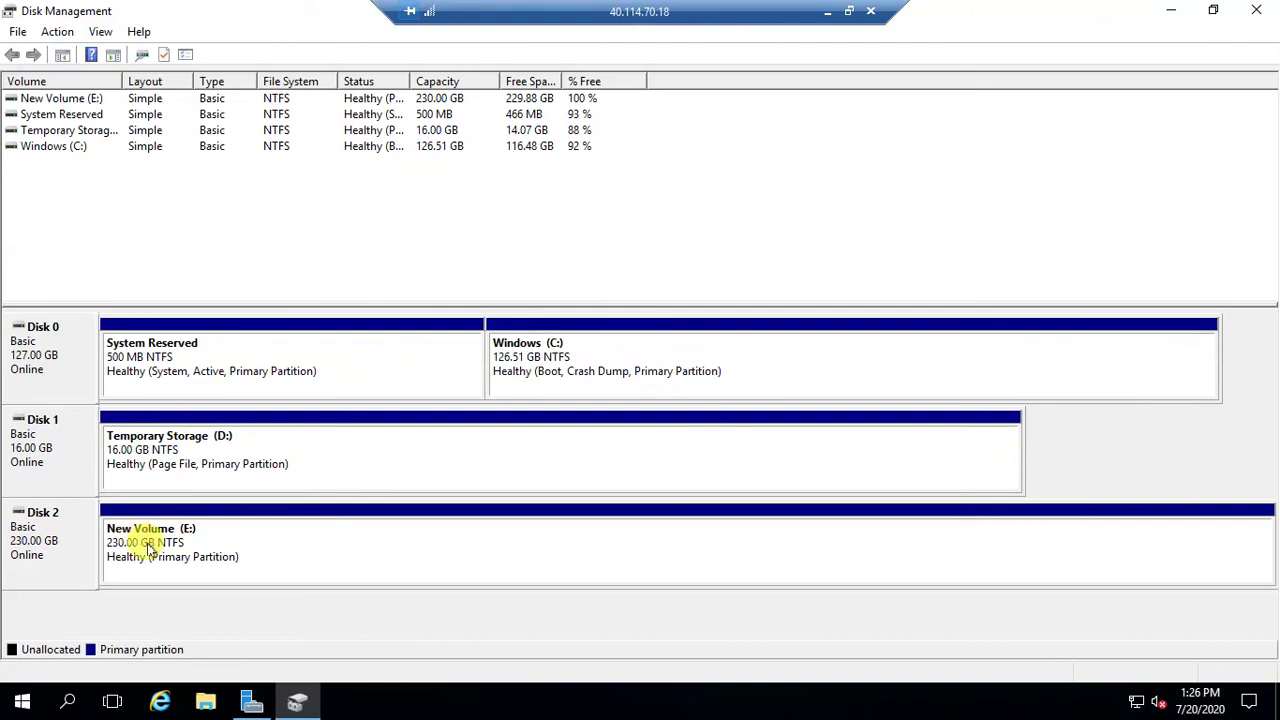
Step: Check the drives under This PC in File Explorer for the new E: volume, then minimize the remote session
click(205, 701)
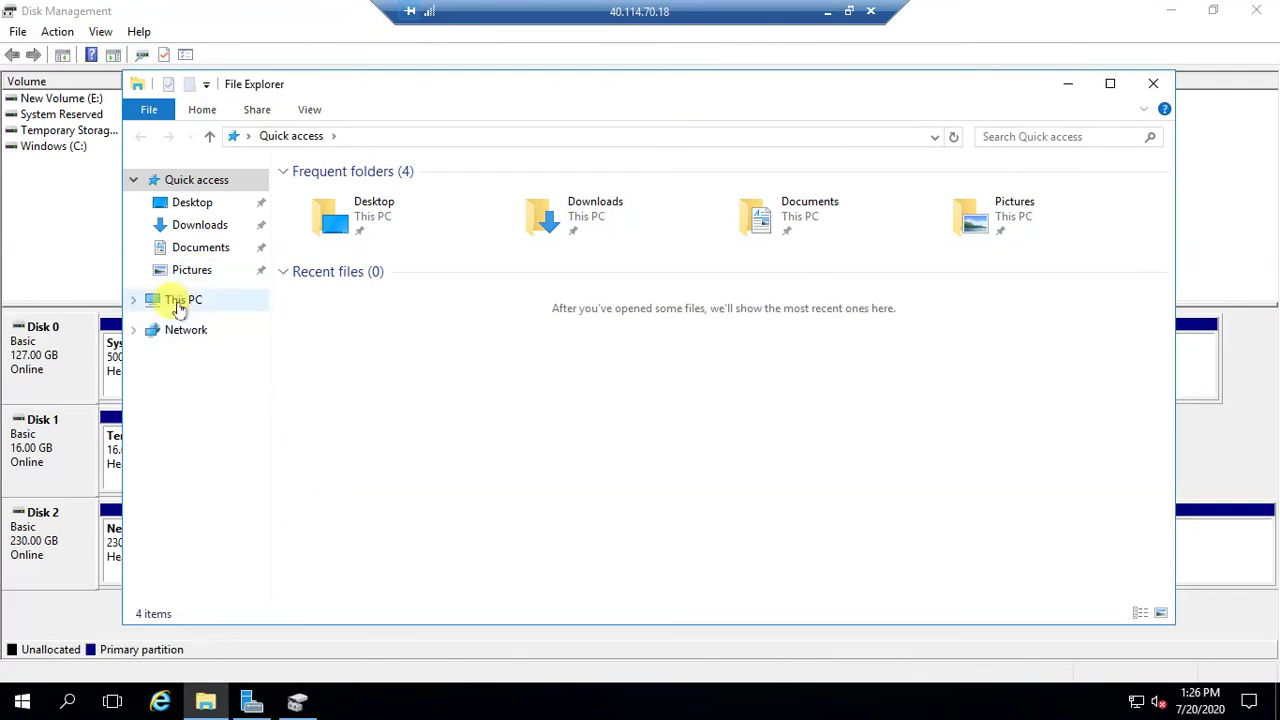
click(180, 305)
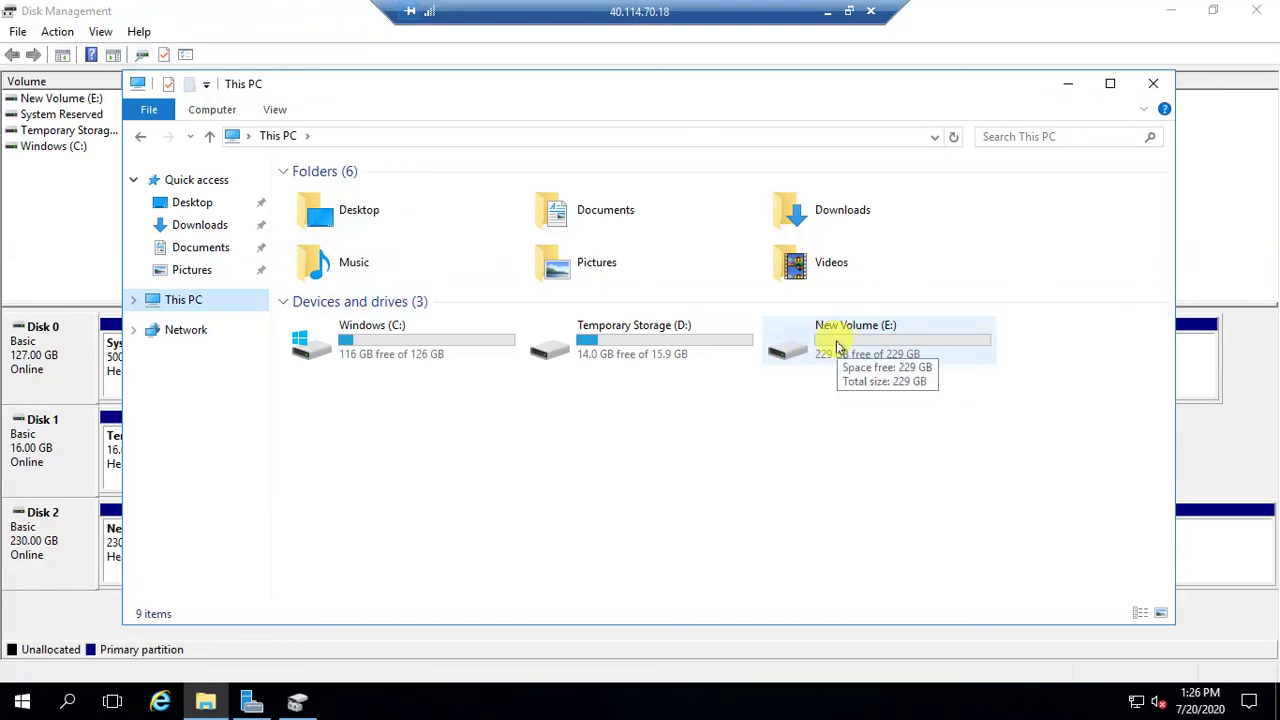
click(827, 17)
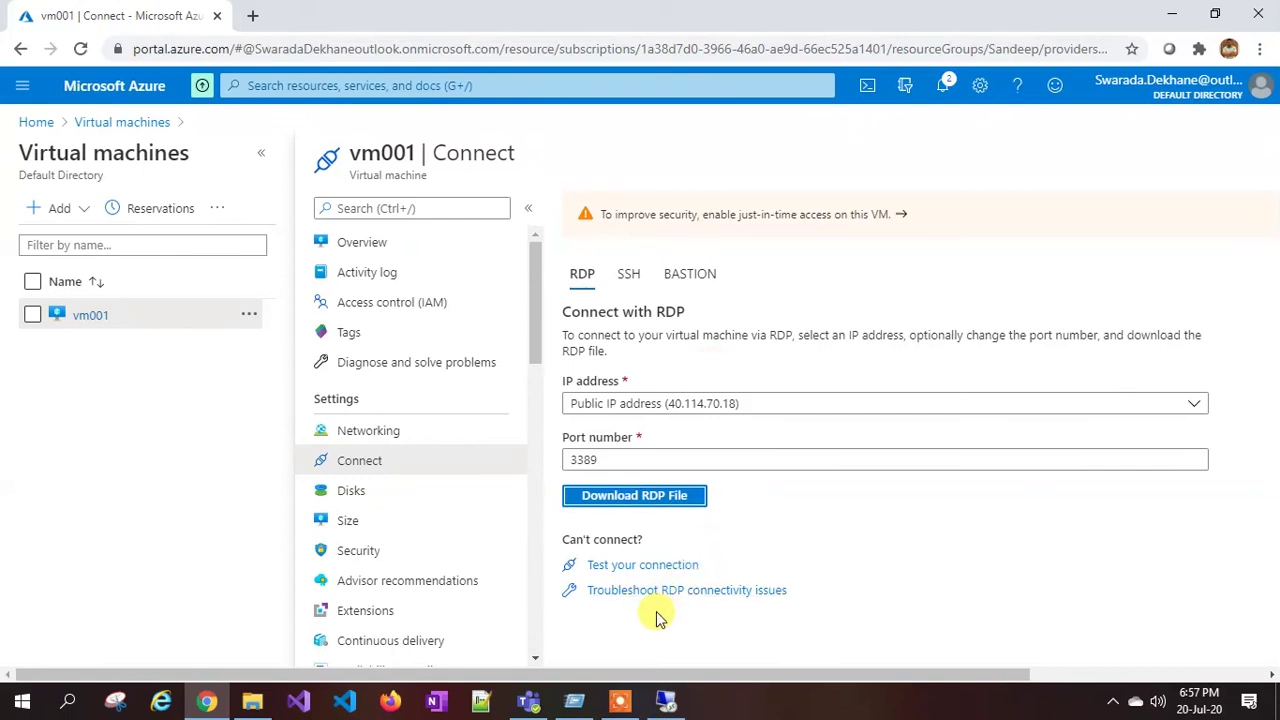
click(622, 704)
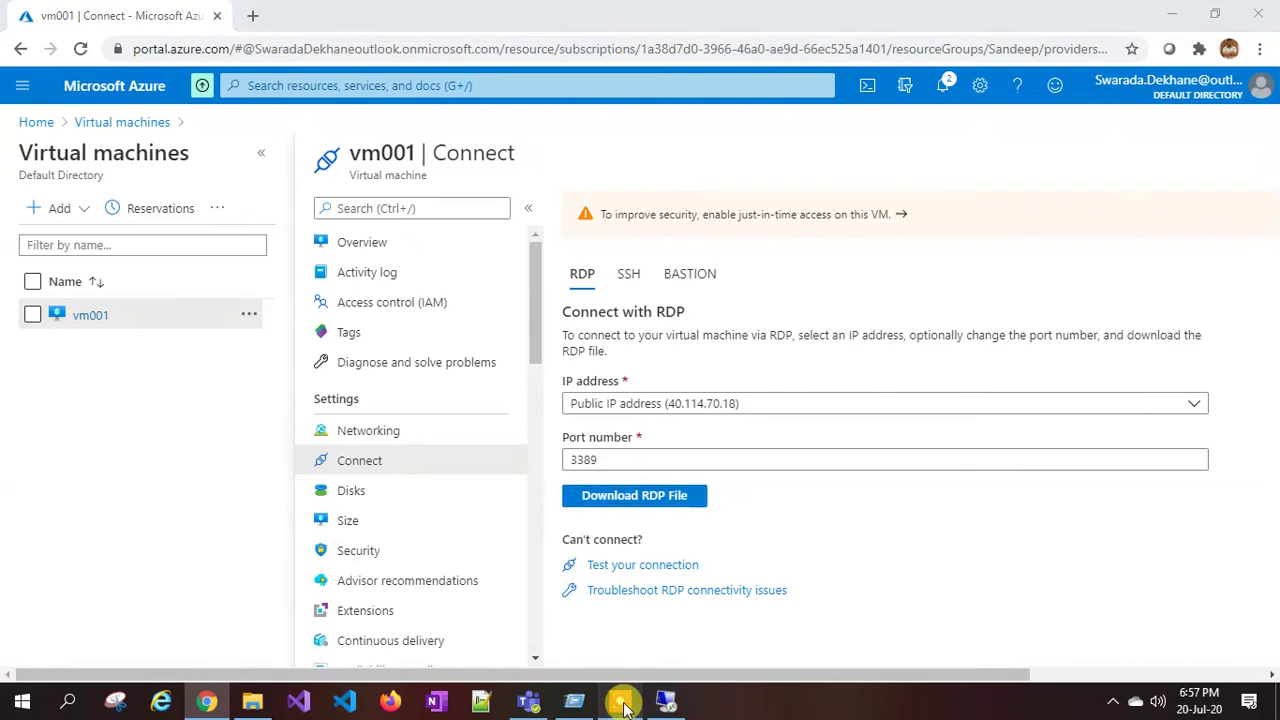